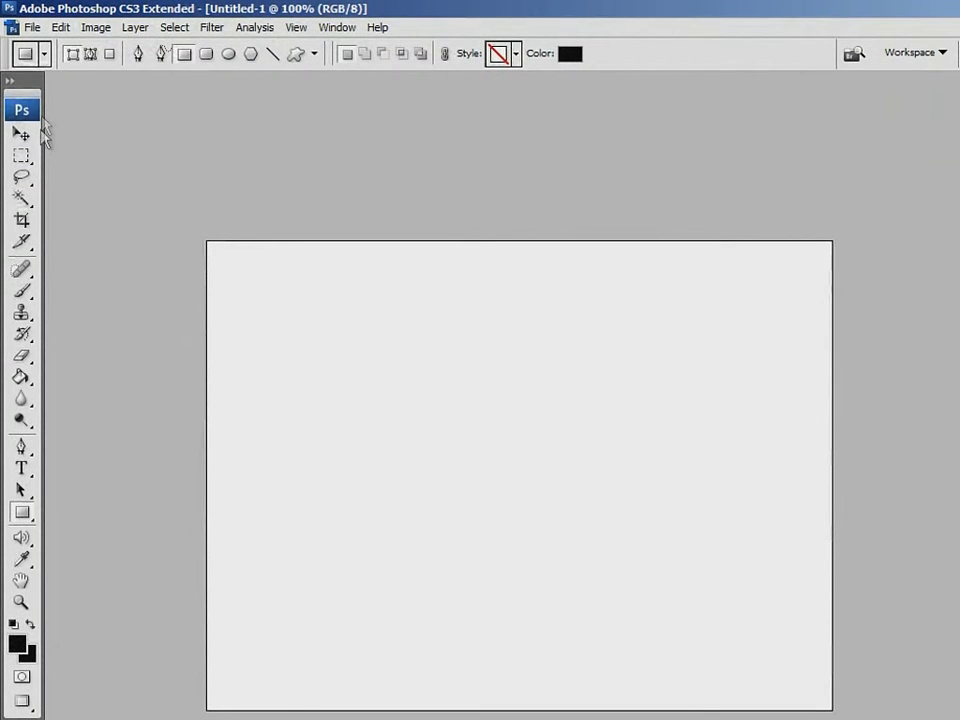
# - Paint a thin black hook stroke from the upper left, then zoom to 200% and frame it
pyautogui.click(33, 298)
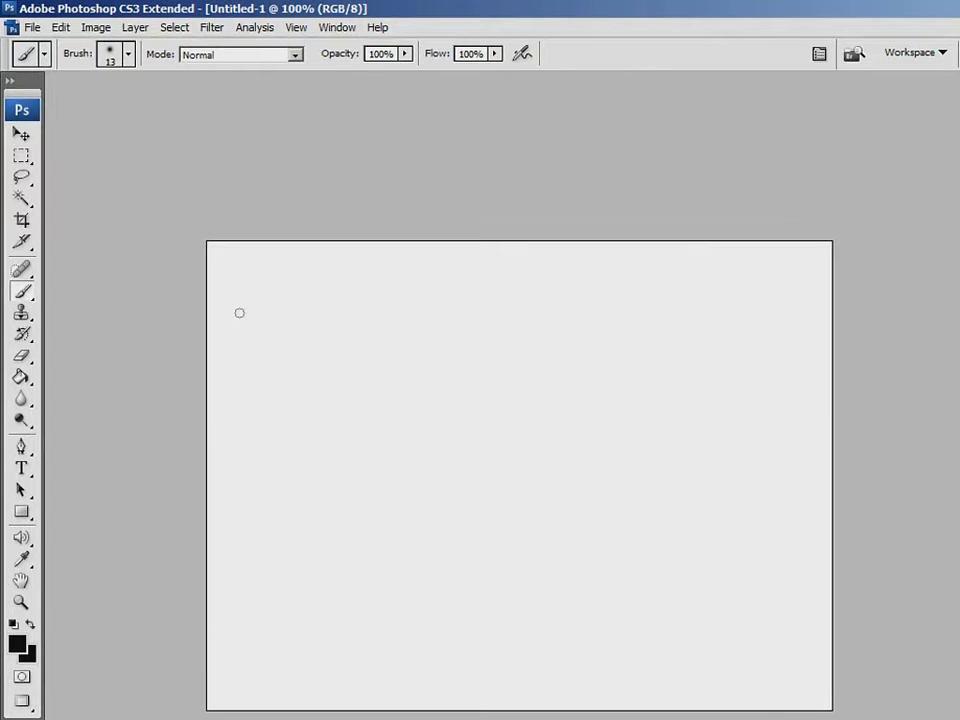
pyautogui.moveTo(232, 279)
pyautogui.mouseDown()
pyautogui.moveTo(291, 360)
pyautogui.moveTo(360, 410)
pyautogui.moveTo(383, 379)
pyautogui.mouseUp()
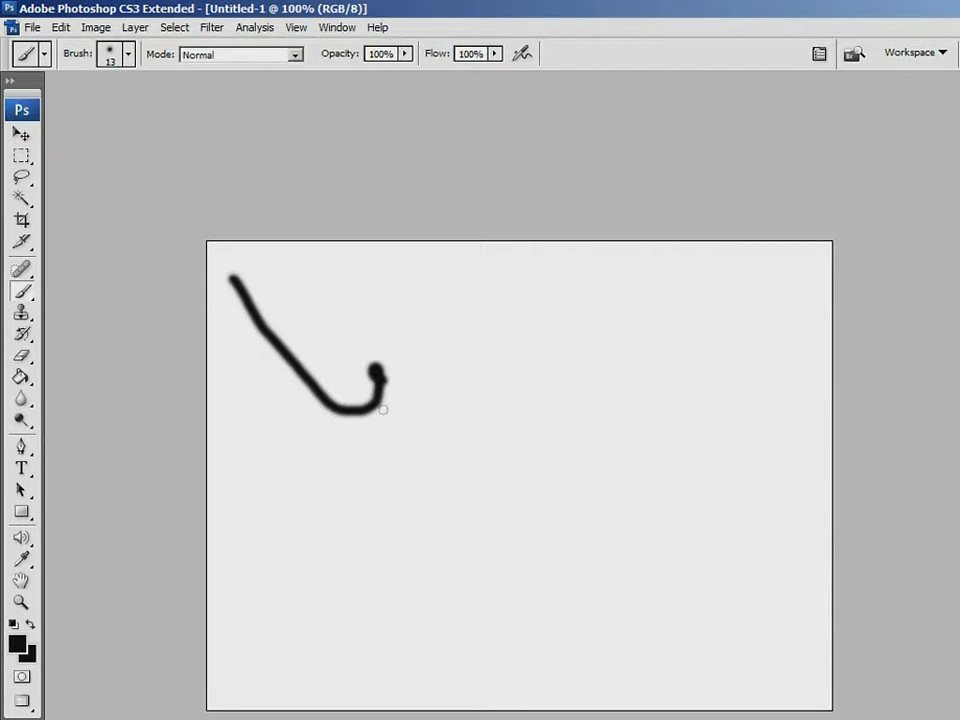
pyautogui.hotkey('ctrl', '+')
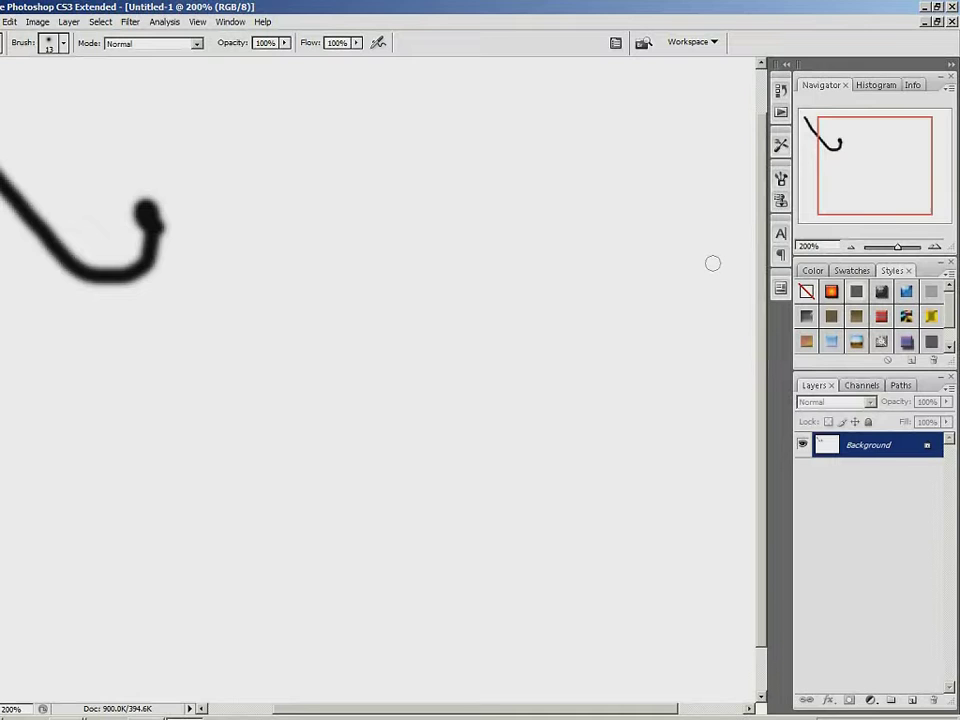
pyautogui.moveTo(881, 179); pyautogui.dragTo(858, 170)
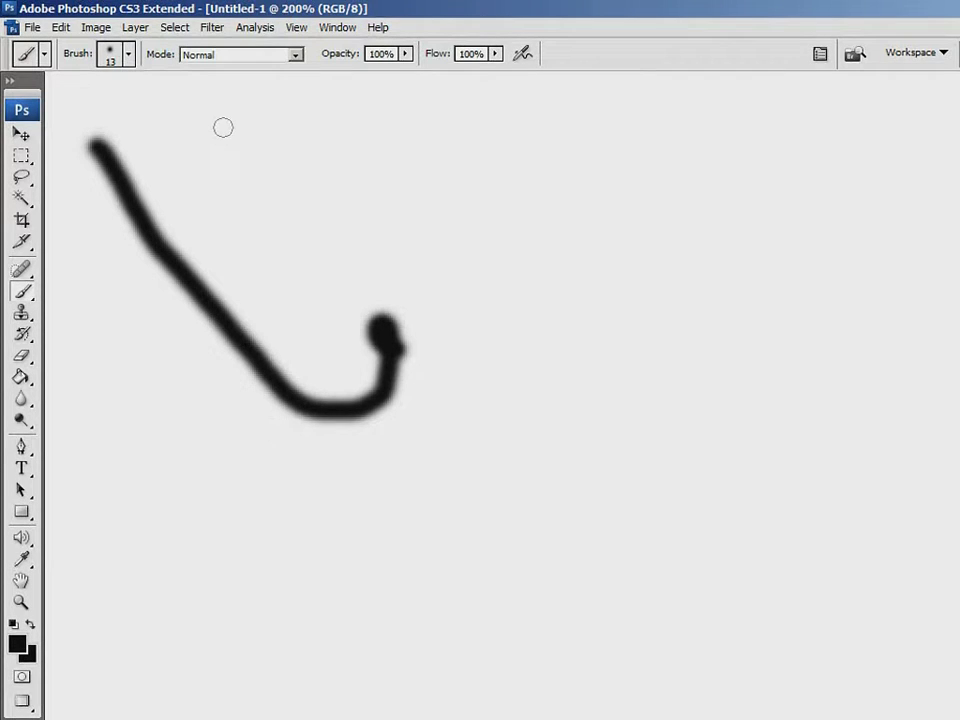
# - Paint a thick 40 px soft black stroke, then a lighter grey stroke at 56% opacity
pyautogui.press(']')
pyautogui.press(']')
pyautogui.press(']')
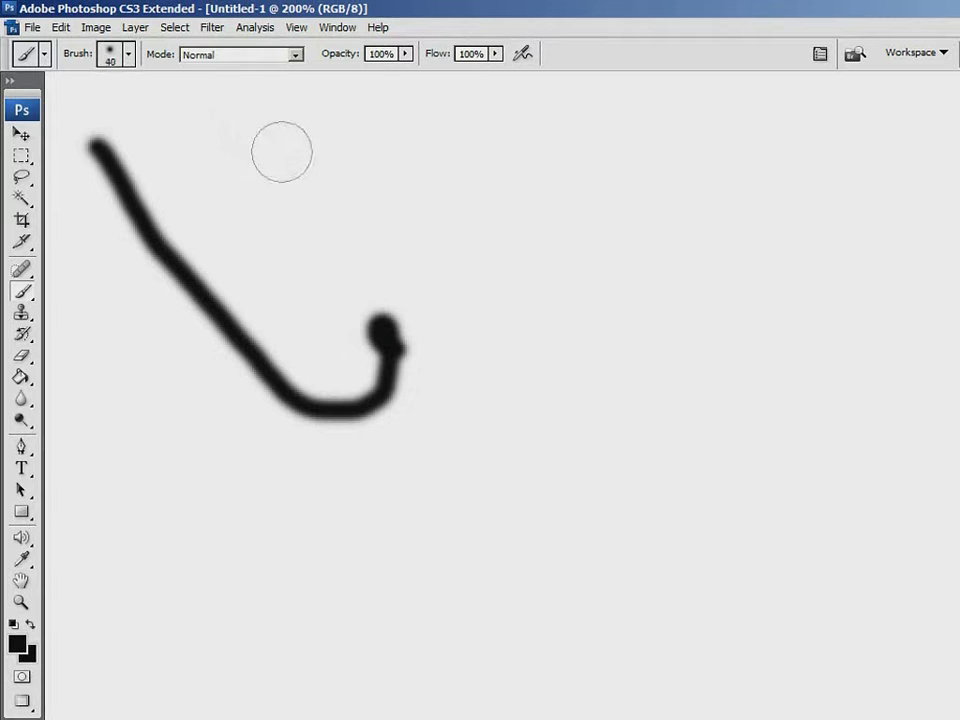
pyautogui.moveTo(281, 116)
pyautogui.mouseDown()
pyautogui.moveTo(354, 157)
pyautogui.moveTo(615, 421)
pyautogui.moveTo(501, 514)
pyautogui.mouseUp()
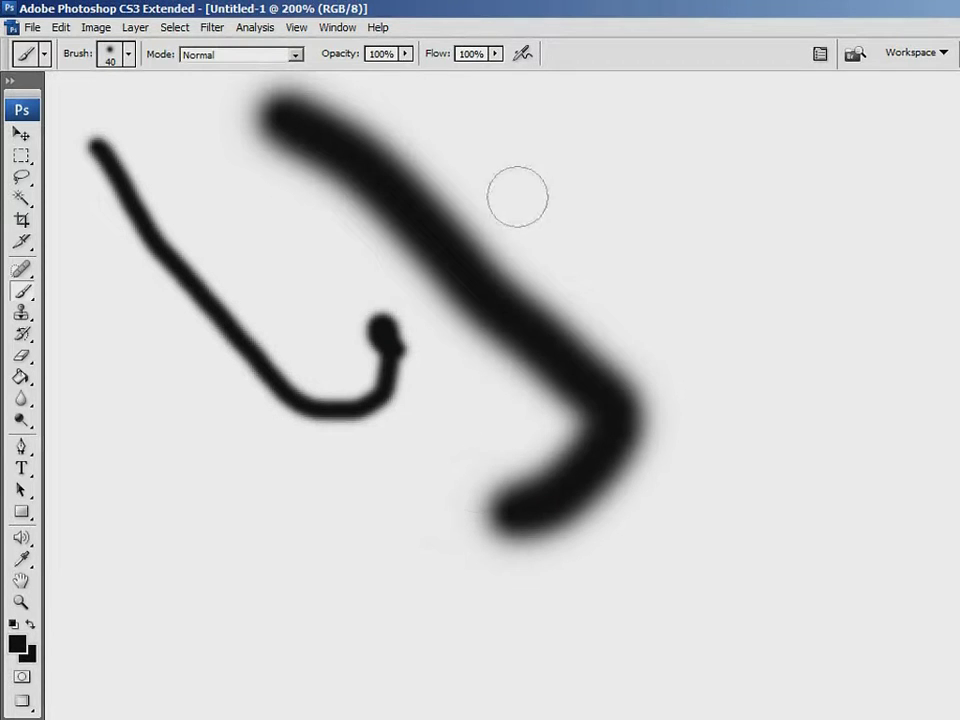
pyautogui.click(407, 55)
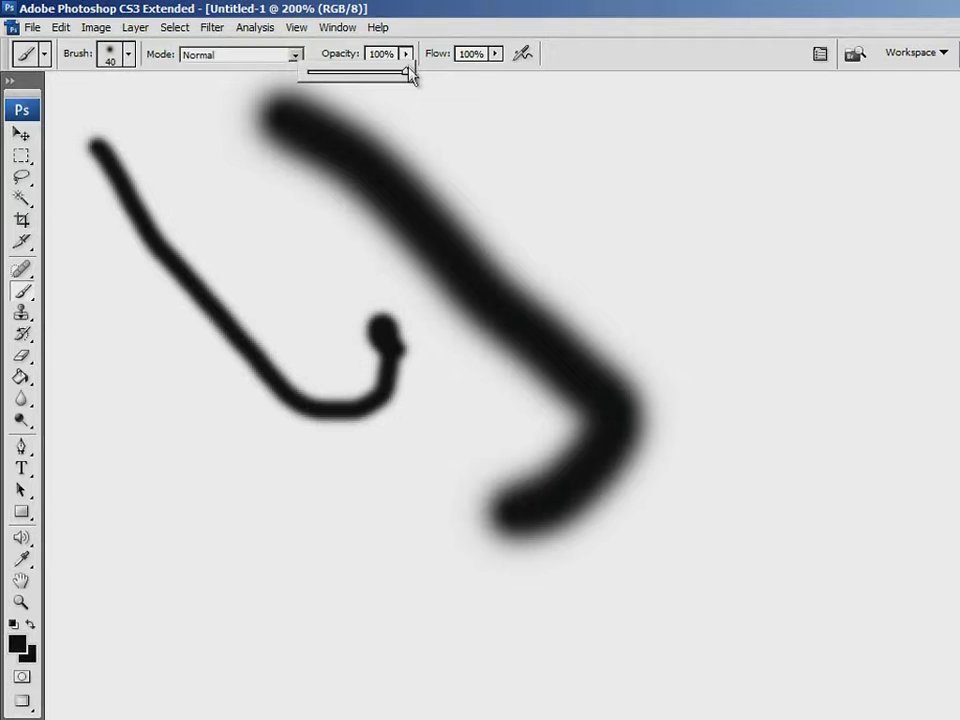
pyautogui.moveTo(410, 75); pyautogui.dragTo(364, 77)
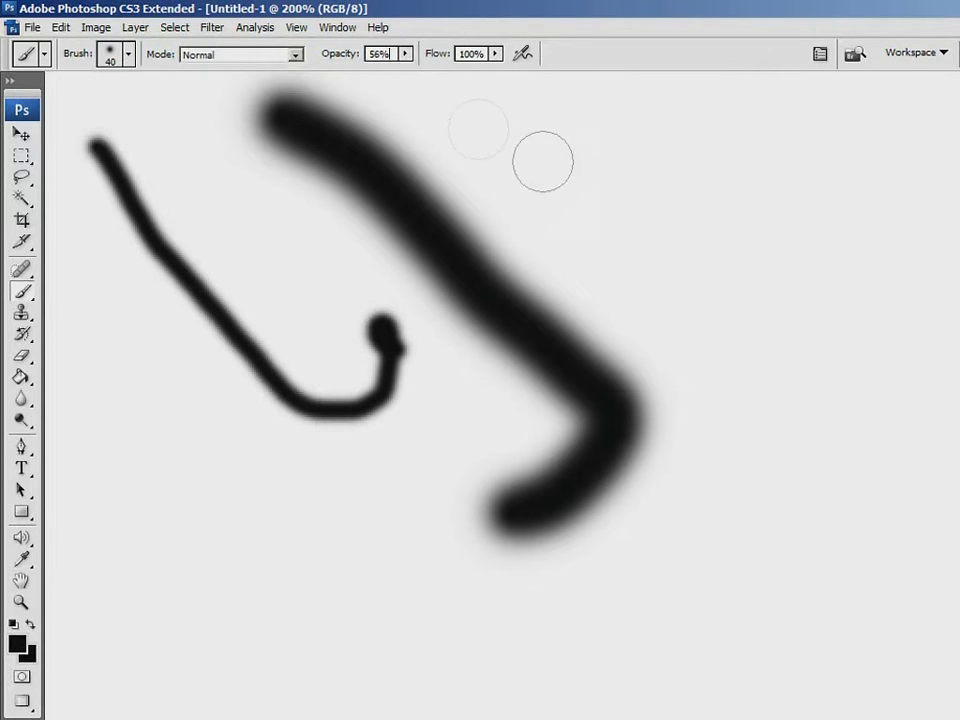
pyautogui.moveTo(570, 145)
pyautogui.mouseDown()
pyautogui.moveTo(708, 290)
pyautogui.moveTo(791, 434)
pyautogui.moveTo(739, 561)
pyautogui.mouseUp()
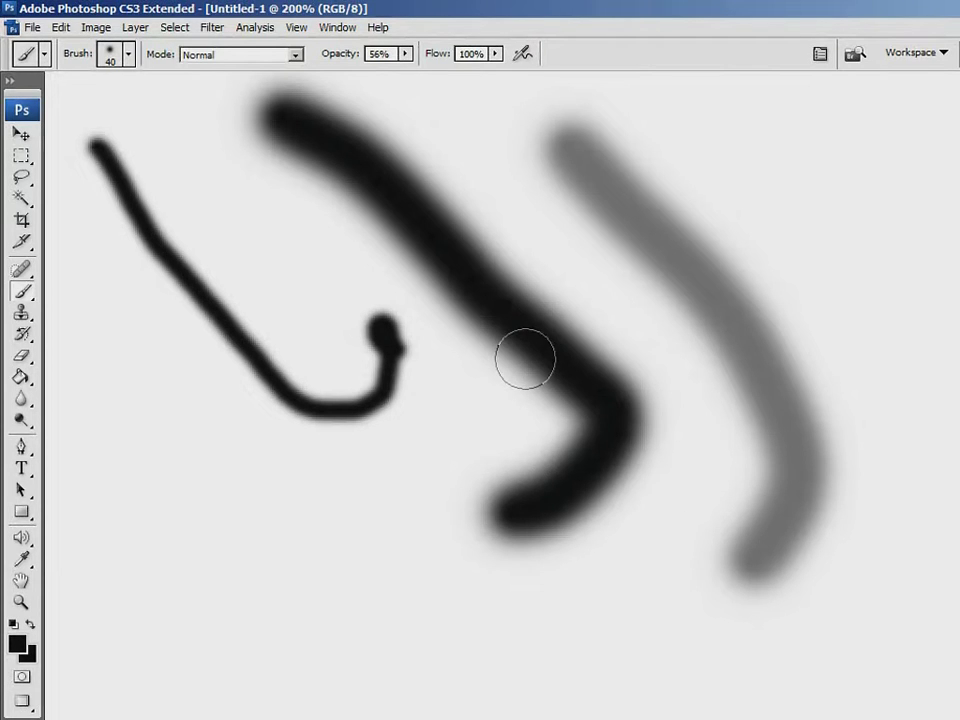
# - Restore the brush opacity to 100%
pyautogui.click(405, 55)
pyautogui.moveTo(405, 77); pyautogui.dragTo(456, 81)
pyautogui.click(390, 48)
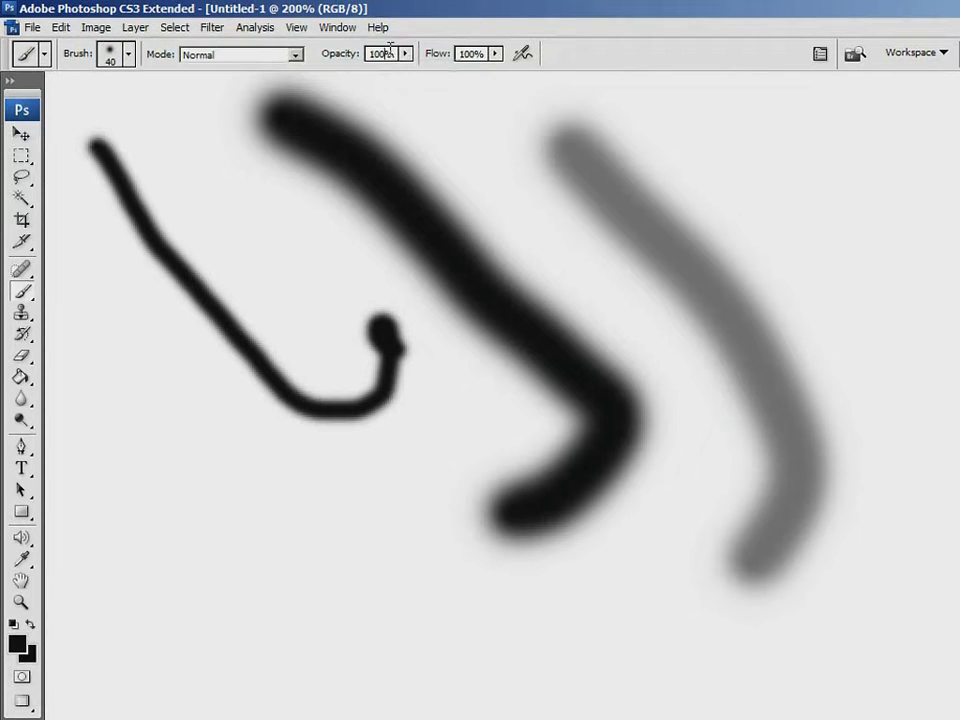
# - Draw hard-edged black lines with the Pencil Tool at 8 px
pyautogui.click(33, 299)
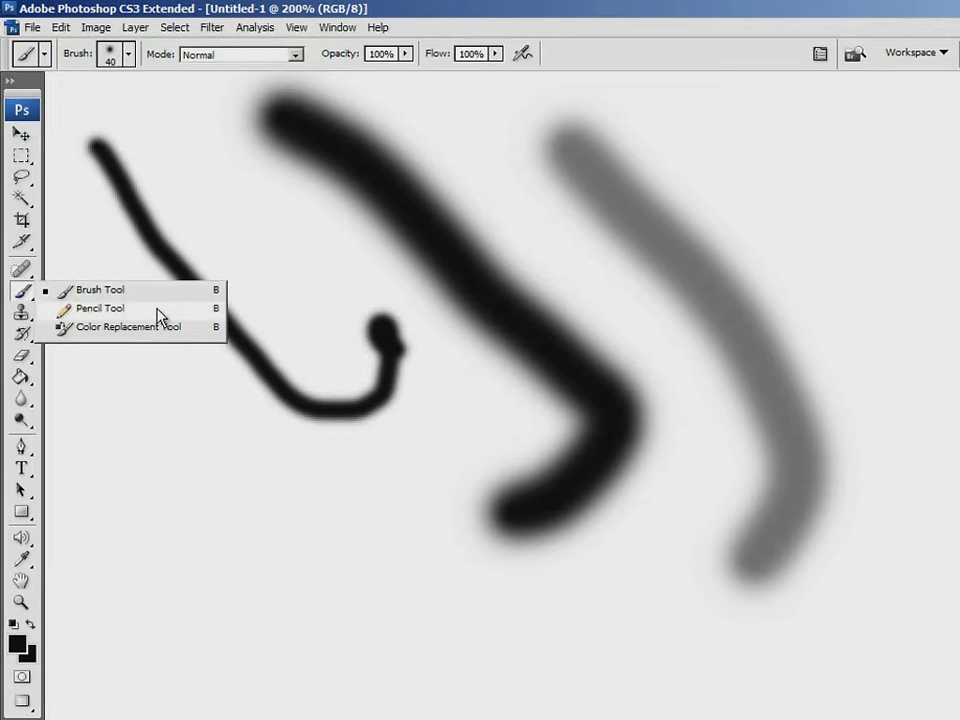
pyautogui.click(100, 308)
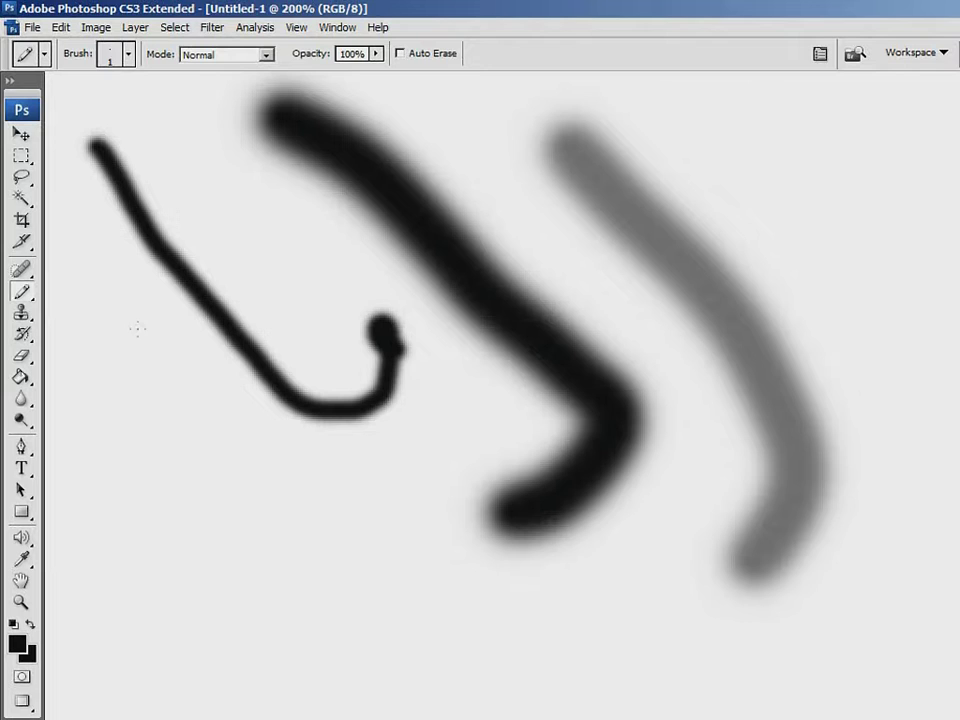
pyautogui.press(']')
pyautogui.press(']')
pyautogui.press(']')
pyautogui.moveTo(84, 320)
pyautogui.mouseDown()
pyautogui.moveTo(262, 598)
pyautogui.moveTo(355, 636)
pyautogui.moveTo(476, 645)
pyautogui.mouseUp()
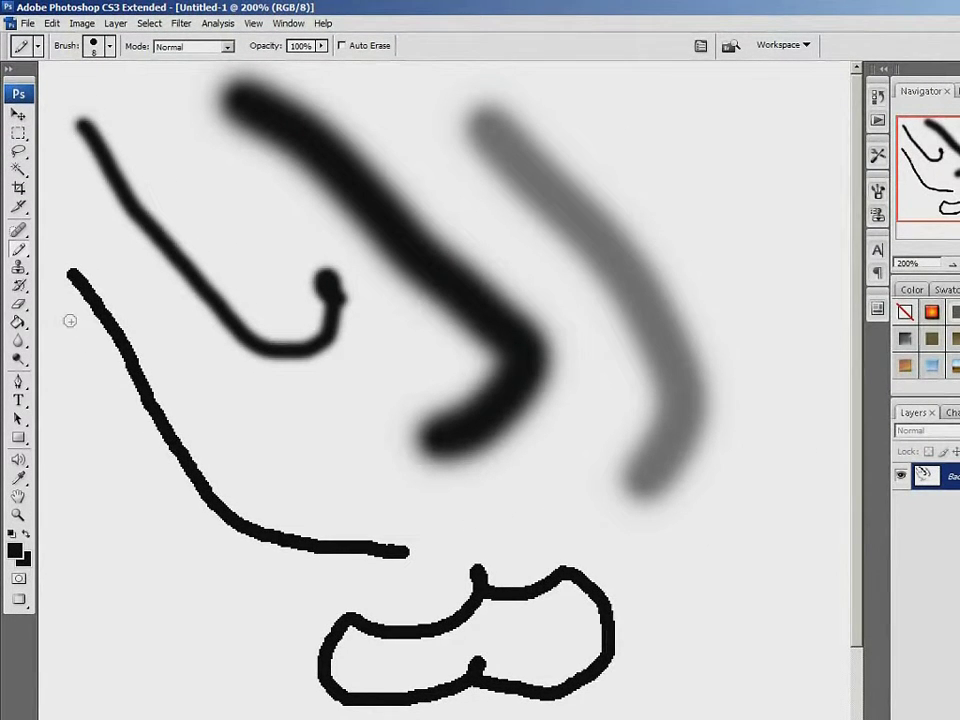
# - Erase the long curved pencil line completely with the Eraser Tool
pyautogui.click(22, 306)
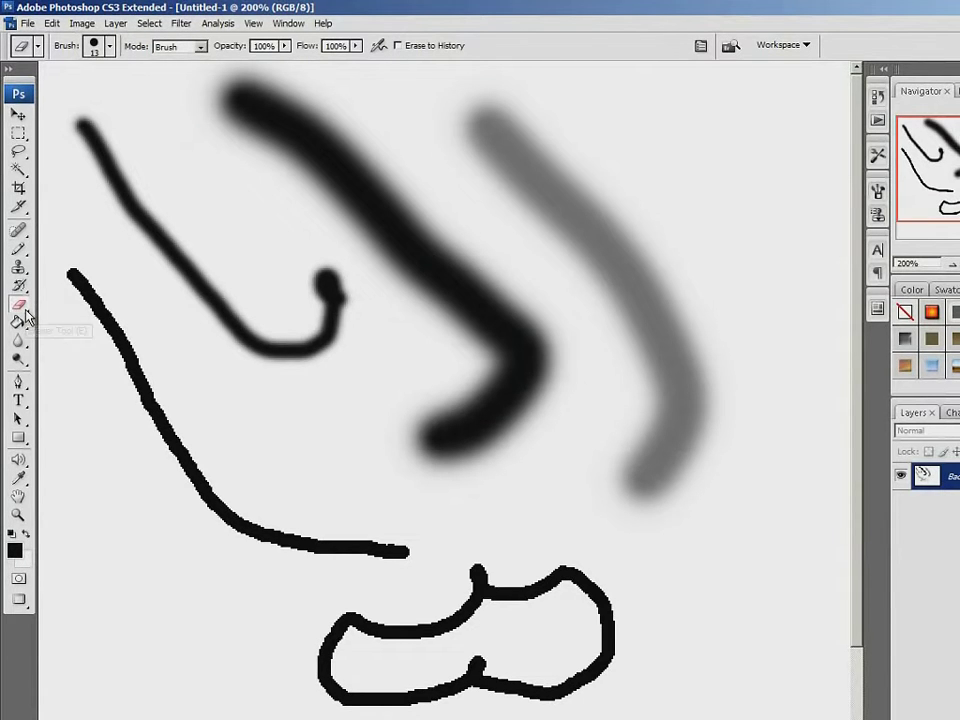
pyautogui.moveTo(77, 273)
pyautogui.mouseDown()
pyautogui.moveTo(78, 305)
pyautogui.moveTo(97, 274)
pyautogui.moveTo(97, 335)
pyautogui.moveTo(114, 342)
pyautogui.moveTo(127, 304)
pyautogui.moveTo(135, 409)
pyautogui.moveTo(164, 403)
pyautogui.moveTo(172, 469)
pyautogui.moveTo(199, 477)
pyautogui.moveTo(208, 512)
pyautogui.moveTo(229, 523)
pyautogui.moveTo(222, 530)
pyautogui.moveTo(259, 538)
pyautogui.moveTo(271, 511)
pyautogui.moveTo(281, 534)
pyautogui.moveTo(265, 544)
pyautogui.moveTo(300, 548)
pyautogui.mouseUp()
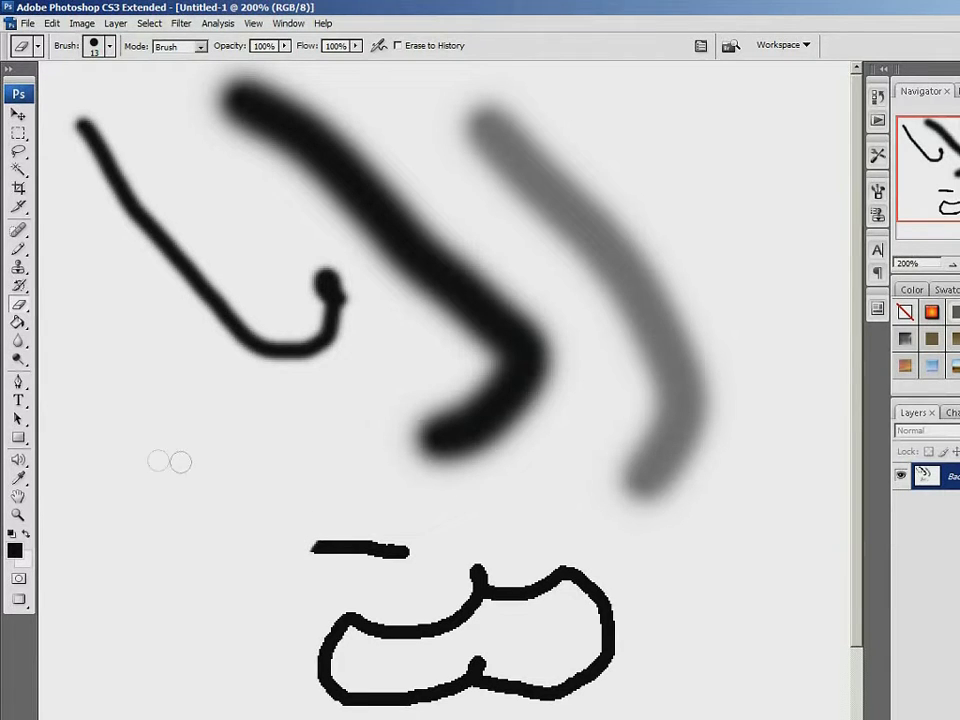
pyautogui.moveTo(319, 544); pyautogui.dragTo(366, 549)
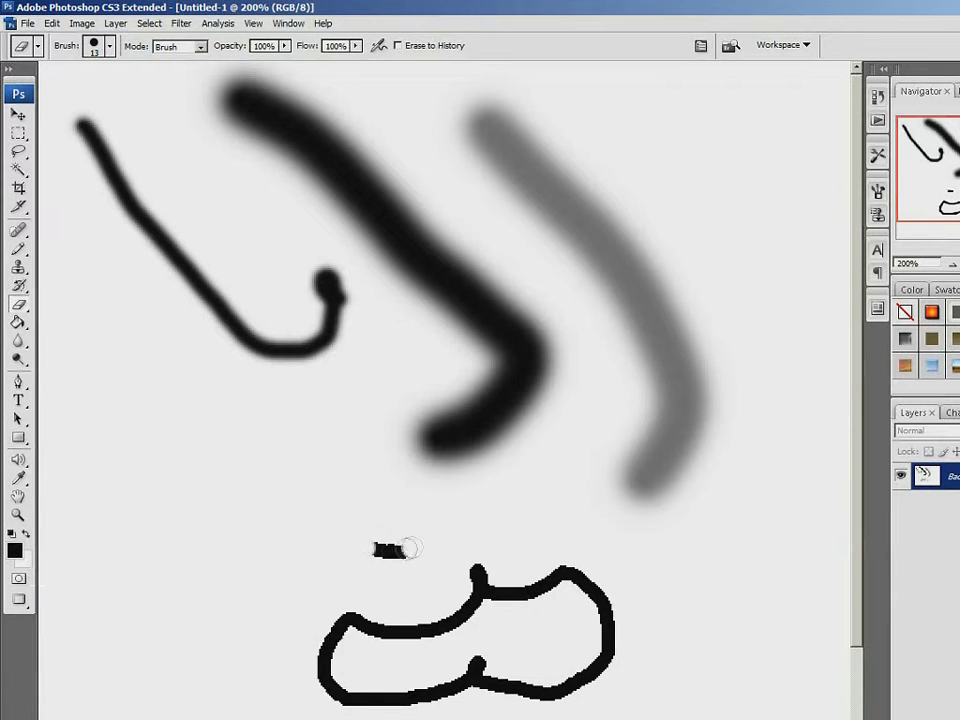
pyautogui.moveTo(408, 549); pyautogui.dragTo(391, 552)
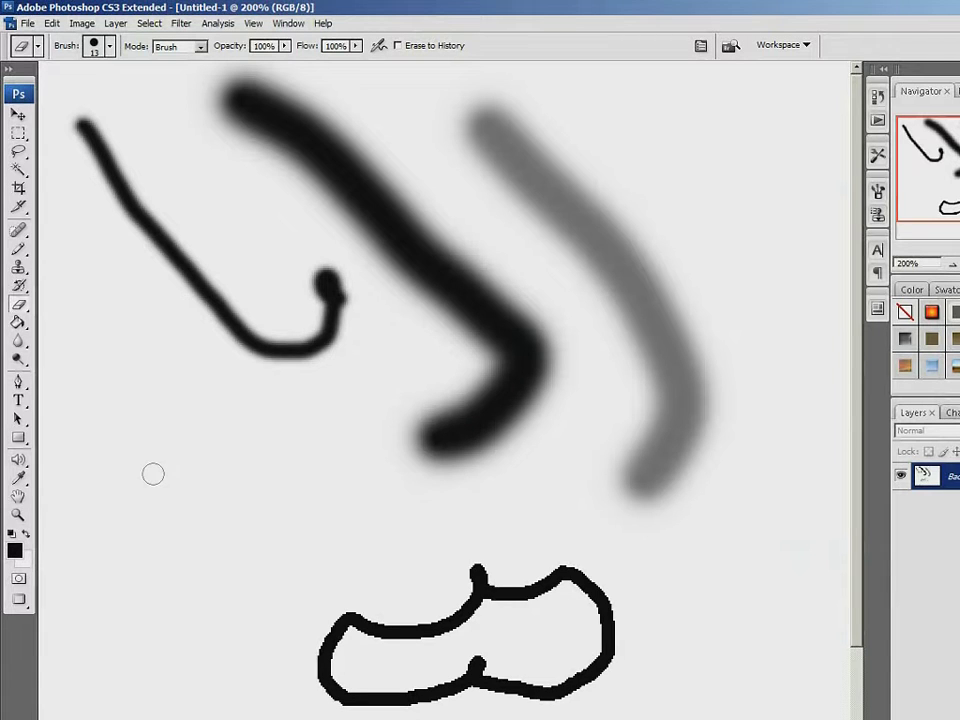
# - Set the background colour to muted red bf4d4d
pyautogui.click(23, 557)
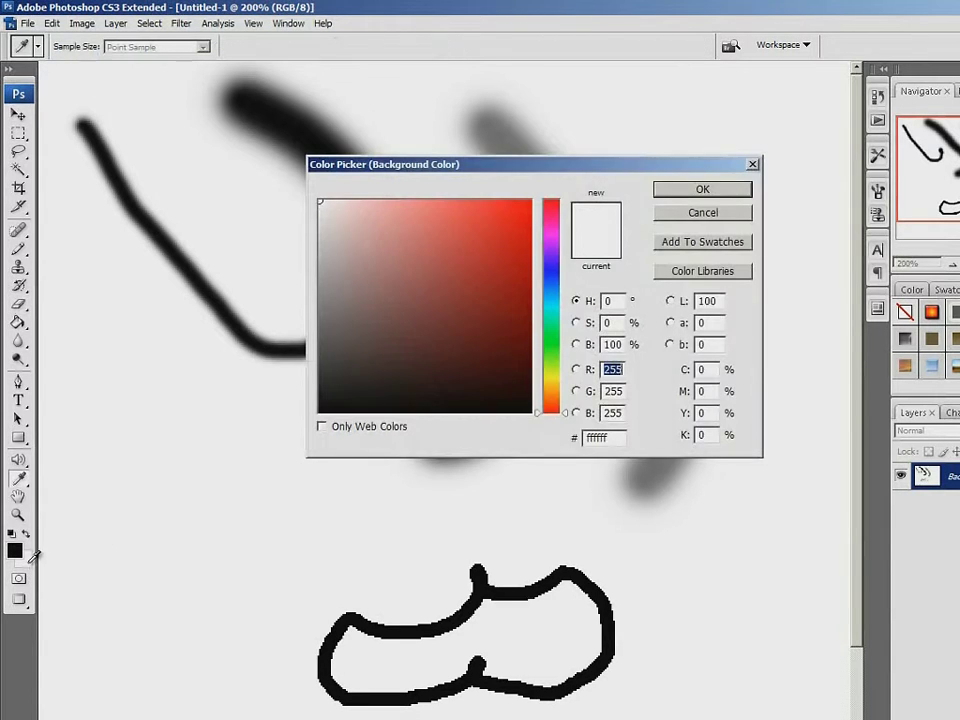
pyautogui.moveTo(383, 304); pyautogui.dragTo(446, 253)
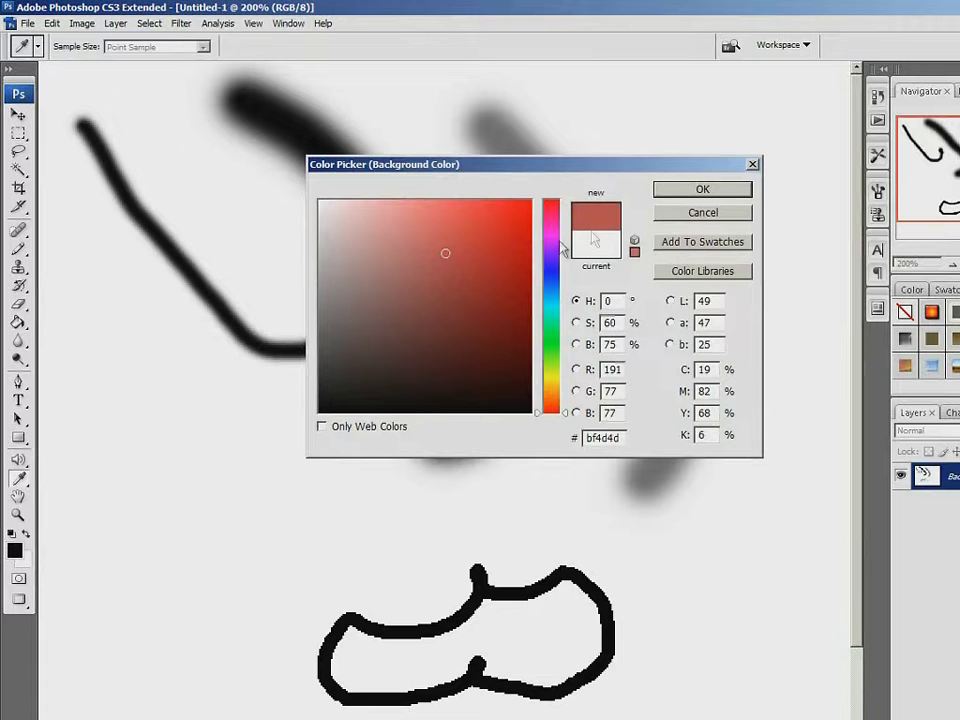
pyautogui.click(689, 192)
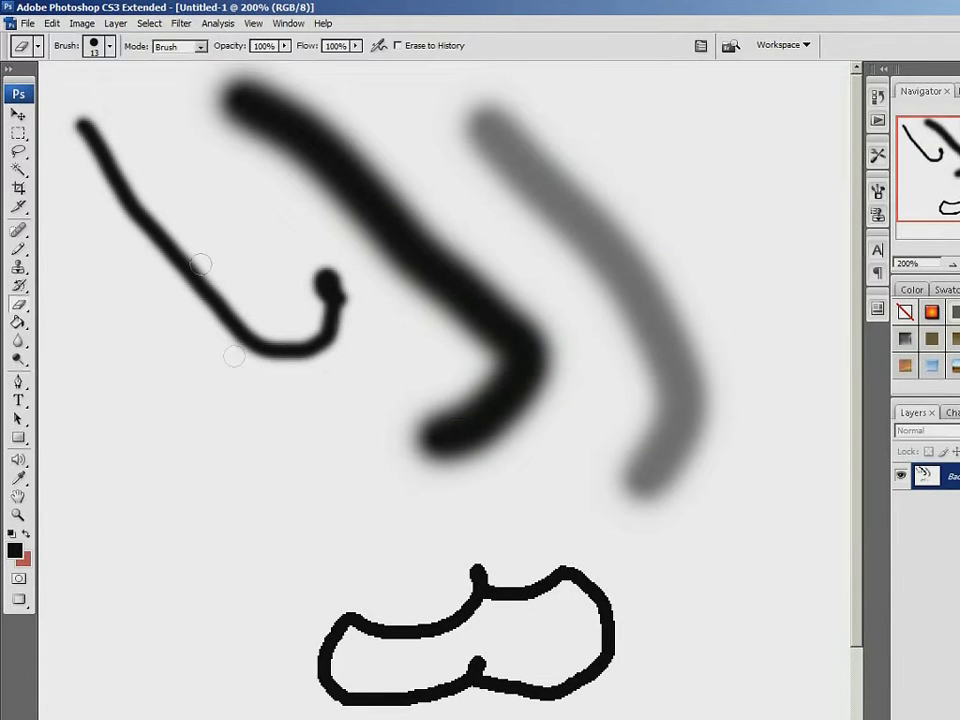
# - Erase over the hook to turn it red, reset default colours, and erase its top
pyautogui.moveTo(89, 112)
pyautogui.mouseDown()
pyautogui.moveTo(108, 160)
pyautogui.moveTo(82, 125)
pyautogui.moveTo(165, 255)
pyautogui.moveTo(145, 230)
pyautogui.moveTo(198, 285)
pyautogui.moveTo(150, 210)
pyautogui.moveTo(238, 325)
pyautogui.moveTo(207, 302)
pyautogui.moveTo(265, 347)
pyautogui.moveTo(305, 350)
pyautogui.moveTo(333, 285)
pyautogui.moveTo(342, 322)
pyautogui.moveTo(328, 282)
pyautogui.mouseUp()
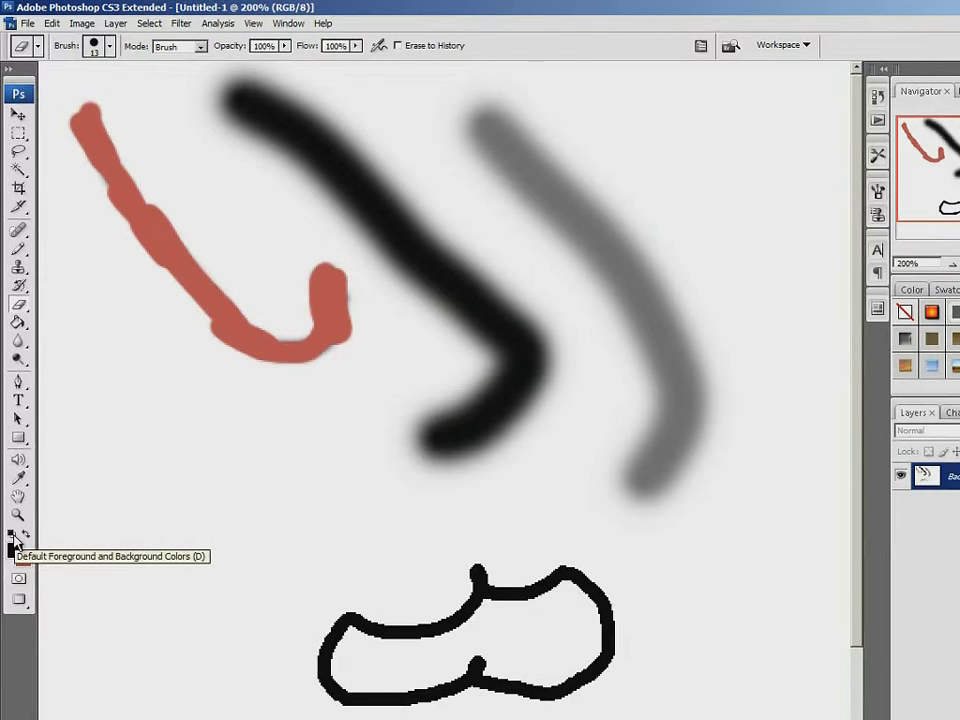
pyautogui.click(12, 536)
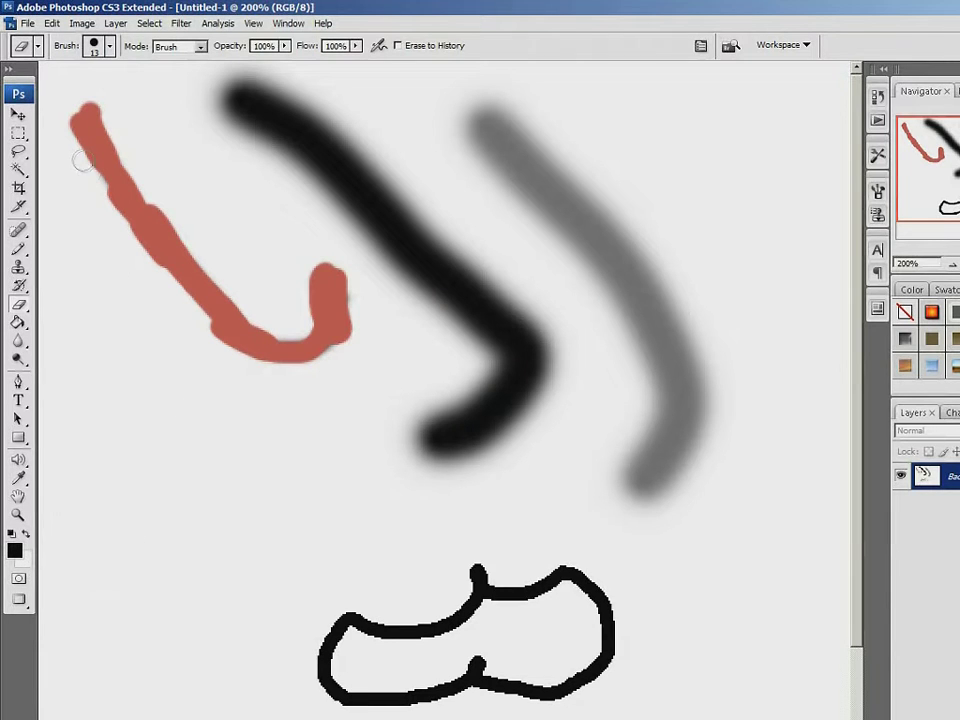
pyautogui.moveTo(73, 107)
pyautogui.mouseDown()
pyautogui.moveTo(112, 167)
pyautogui.moveTo(82, 101)
pyautogui.moveTo(99, 128)
pyautogui.moveTo(83, 102)
pyautogui.moveTo(77, 146)
pyautogui.moveTo(70, 127)
pyautogui.moveTo(138, 227)
pyautogui.moveTo(105, 137)
pyautogui.moveTo(143, 220)
pyautogui.moveTo(133, 180)
pyautogui.moveTo(180, 273)
pyautogui.moveTo(159, 213)
pyautogui.moveTo(194, 268)
pyautogui.moveTo(152, 266)
pyautogui.moveTo(252, 327)
pyautogui.moveTo(194, 258)
pyautogui.moveTo(230, 347)
pyautogui.mouseUp()
# - Wipe all strokes away with a 90 px eraser, then shrink it to 7 px
pyautogui.press(']')
pyautogui.press(']')
pyautogui.press(']')
pyautogui.press(']')
pyautogui.press(']')
pyautogui.press(']')
pyautogui.press(']')
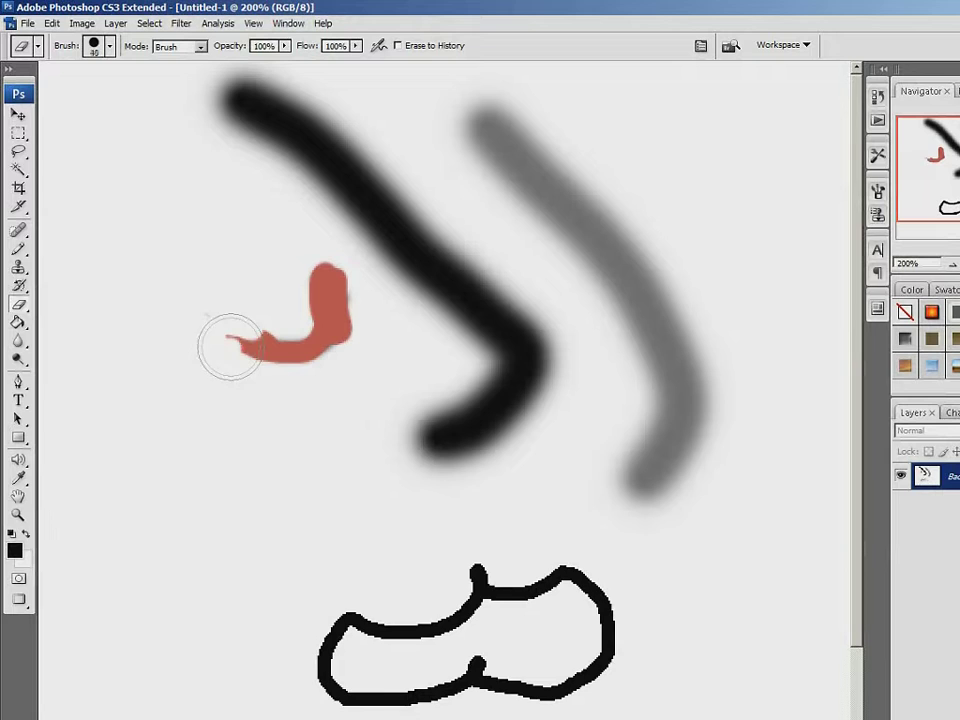
pyautogui.moveTo(214, 139); pyautogui.dragTo(514, 129)
pyautogui.moveTo(273, 275)
pyautogui.mouseDown()
pyautogui.moveTo(396, 311)
pyautogui.moveTo(354, 300)
pyautogui.moveTo(696, 210)
pyautogui.moveTo(581, 368)
pyautogui.moveTo(422, 510)
pyautogui.moveTo(621, 654)
pyautogui.moveTo(328, 621)
pyautogui.moveTo(415, 257)
pyautogui.moveTo(412, 295)
pyautogui.mouseUp()
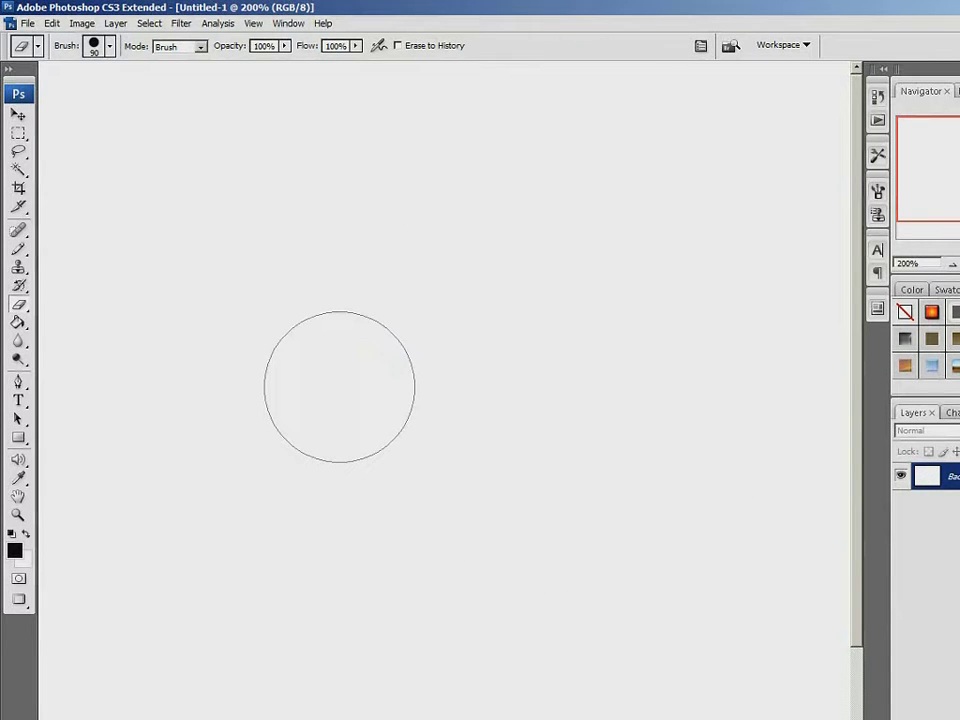
pyautogui.press('[')
pyautogui.press('[')
pyautogui.press('[')
pyautogui.press('[')
pyautogui.press('[')
pyautogui.press('[')
pyautogui.press('[')
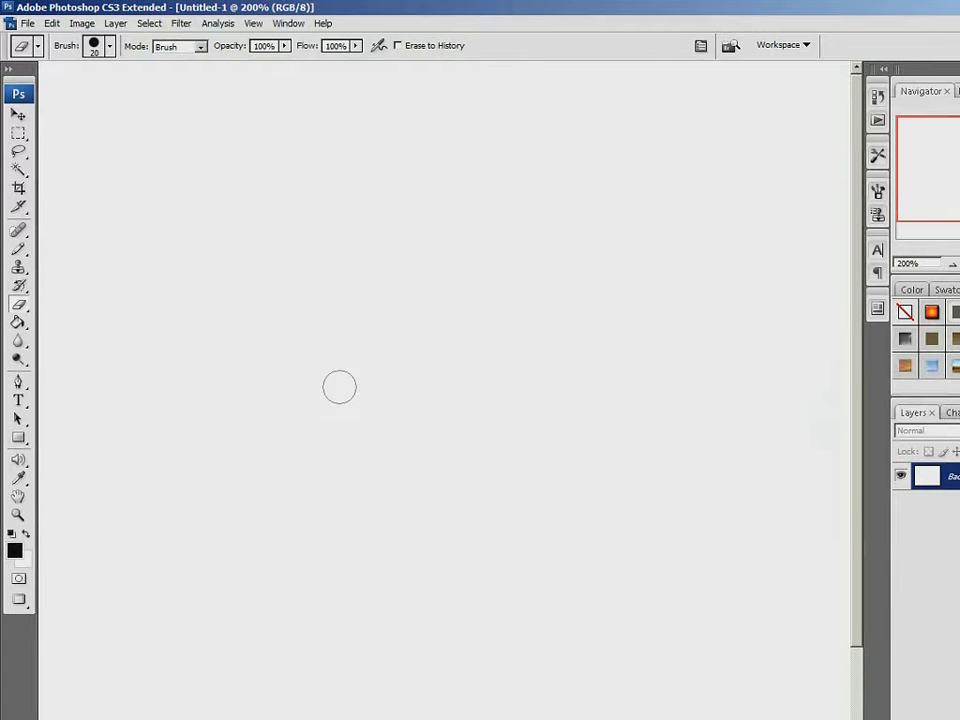
pyautogui.press('[')
pyautogui.press('[')
pyautogui.press('[')
pyautogui.press('[')
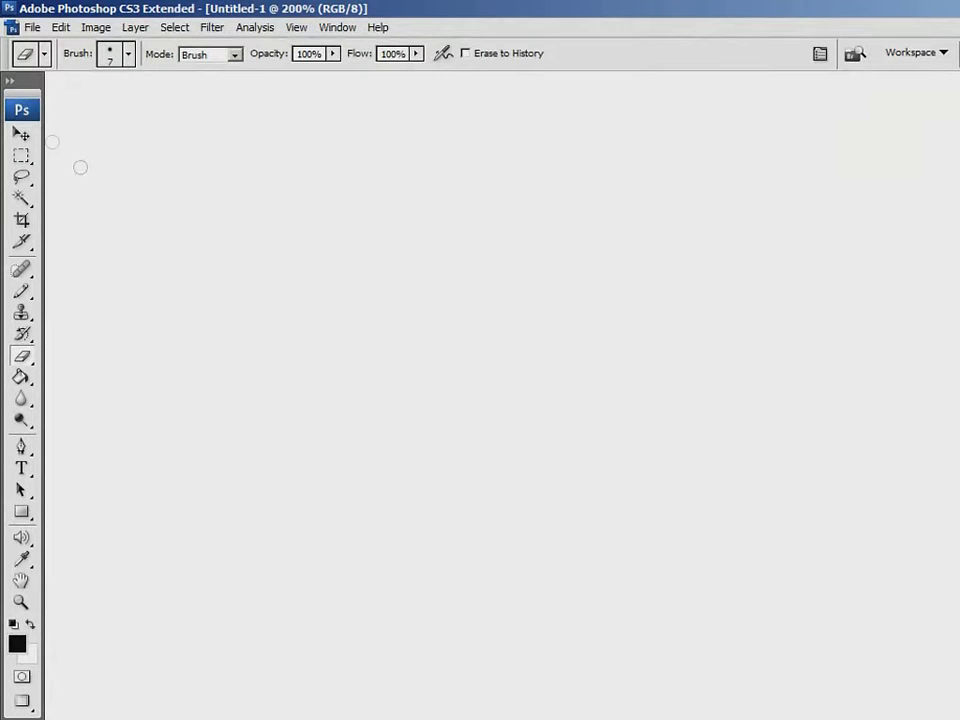
# - Recolour the turban's left part grey-blue using an enlarged Color Replacement brush
pyautogui.click(33, 300)
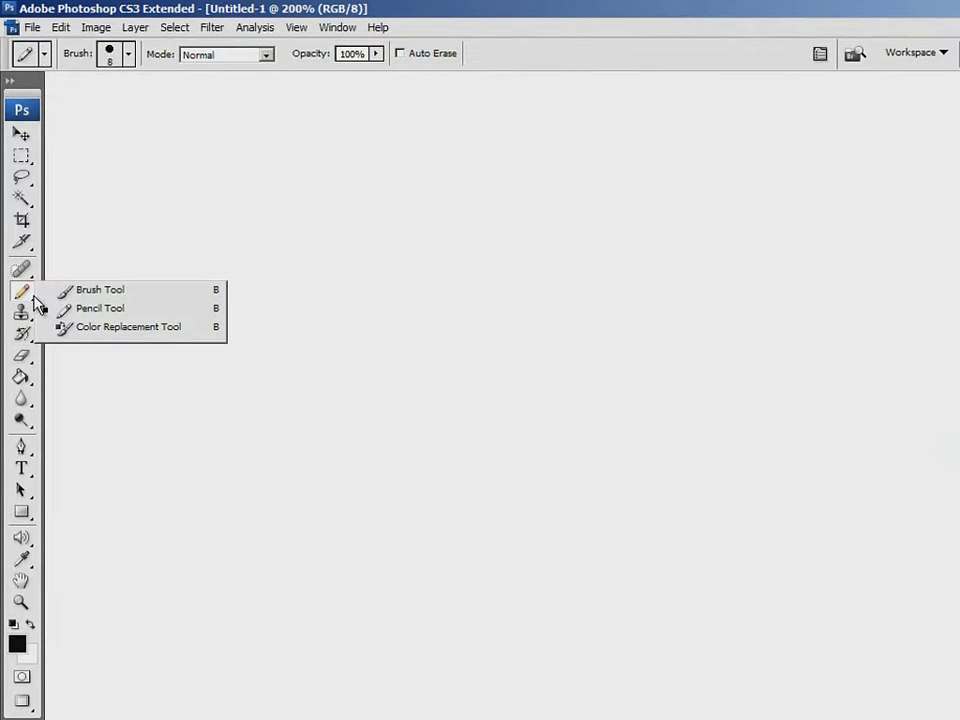
pyautogui.click(154, 329)
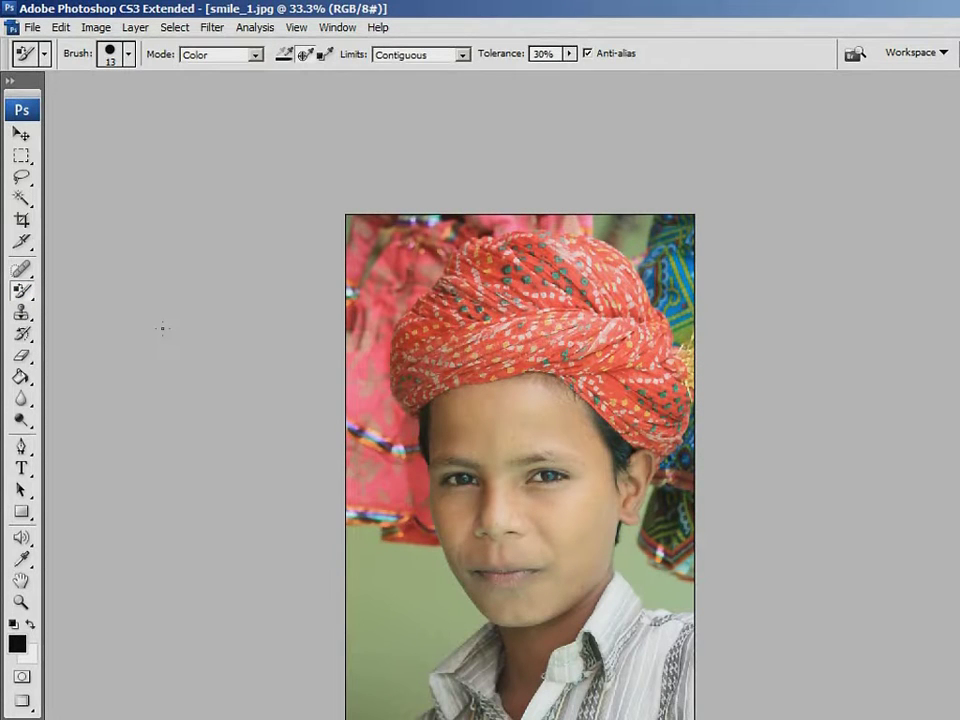
pyautogui.press(']')
pyautogui.press(']')
pyautogui.press(']')
pyautogui.press(']')
pyautogui.press(']')
pyautogui.press(']')
pyautogui.press(']')
pyautogui.press(']')
pyautogui.press(']')
pyautogui.press(']')
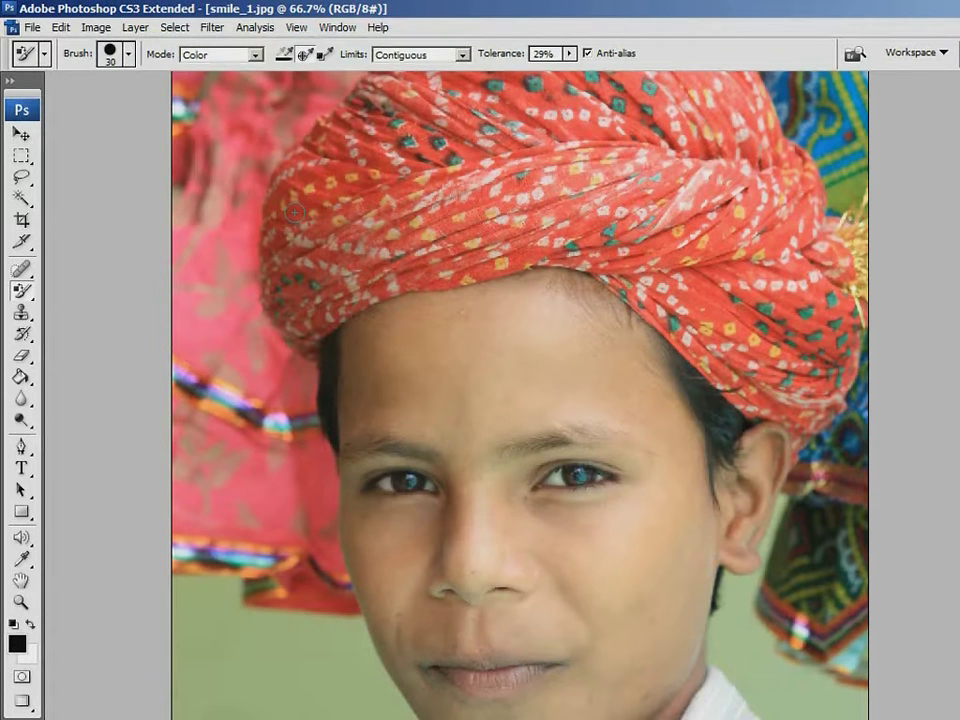
pyautogui.moveTo(294, 212)
pyautogui.mouseDown()
pyautogui.moveTo(328, 185)
pyautogui.moveTo(288, 229)
pyautogui.moveTo(336, 197)
pyautogui.moveTo(300, 233)
pyautogui.moveTo(326, 230)
pyautogui.moveTo(294, 256)
pyautogui.moveTo(309, 231)
pyautogui.moveTo(270, 263)
pyautogui.moveTo(275, 243)
pyautogui.moveTo(272, 308)
pyautogui.moveTo(291, 340)
pyautogui.moveTo(312, 317)
pyautogui.moveTo(308, 338)
pyautogui.moveTo(346, 292)
pyautogui.moveTo(381, 271)
pyautogui.moveTo(329, 287)
pyautogui.moveTo(372, 260)
pyautogui.moveTo(291, 302)
pyautogui.moveTo(300, 280)
pyautogui.moveTo(294, 315)
pyautogui.moveTo(361, 249)
pyautogui.moveTo(283, 264)
pyautogui.moveTo(332, 250)
pyautogui.moveTo(293, 277)
pyautogui.moveTo(386, 238)
pyautogui.moveTo(386, 199)
pyautogui.moveTo(314, 192)
pyautogui.moveTo(375, 162)
pyautogui.moveTo(324, 181)
pyautogui.moveTo(366, 180)
pyautogui.moveTo(412, 152)
pyautogui.moveTo(372, 156)
pyautogui.moveTo(412, 146)
pyautogui.moveTo(308, 152)
pyautogui.moveTo(286, 180)
pyautogui.moveTo(295, 225)
pyautogui.moveTo(330, 255)
pyautogui.moveTo(427, 278)
pyautogui.mouseUp()
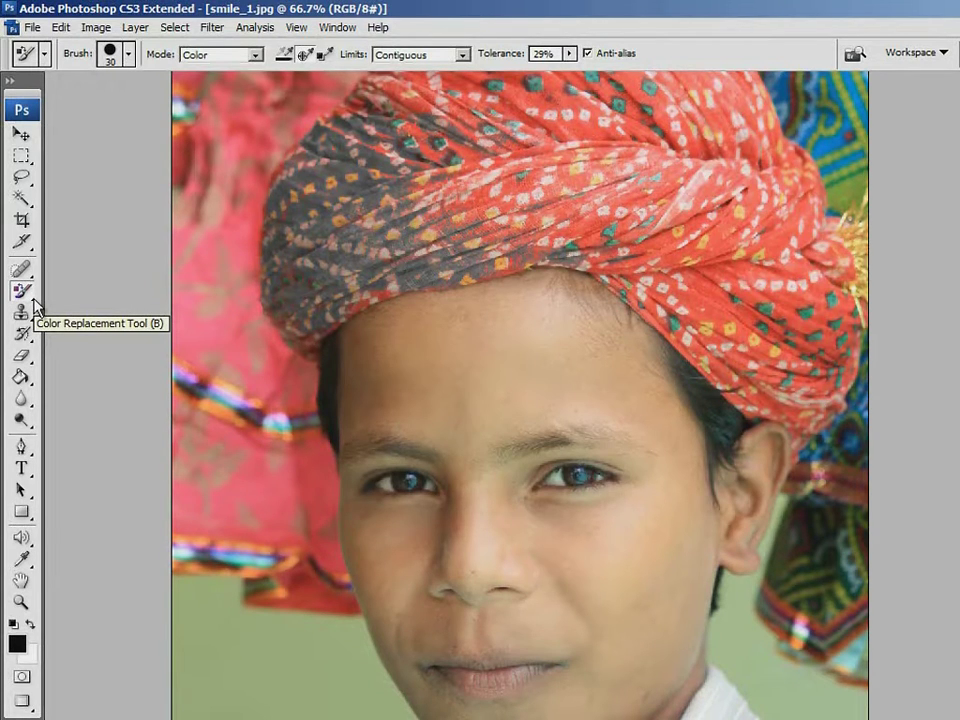
# - Undo the Color Replacement Tool stroke from the Edit menu
pyautogui.click(66, 30)
pyautogui.click(80, 48)
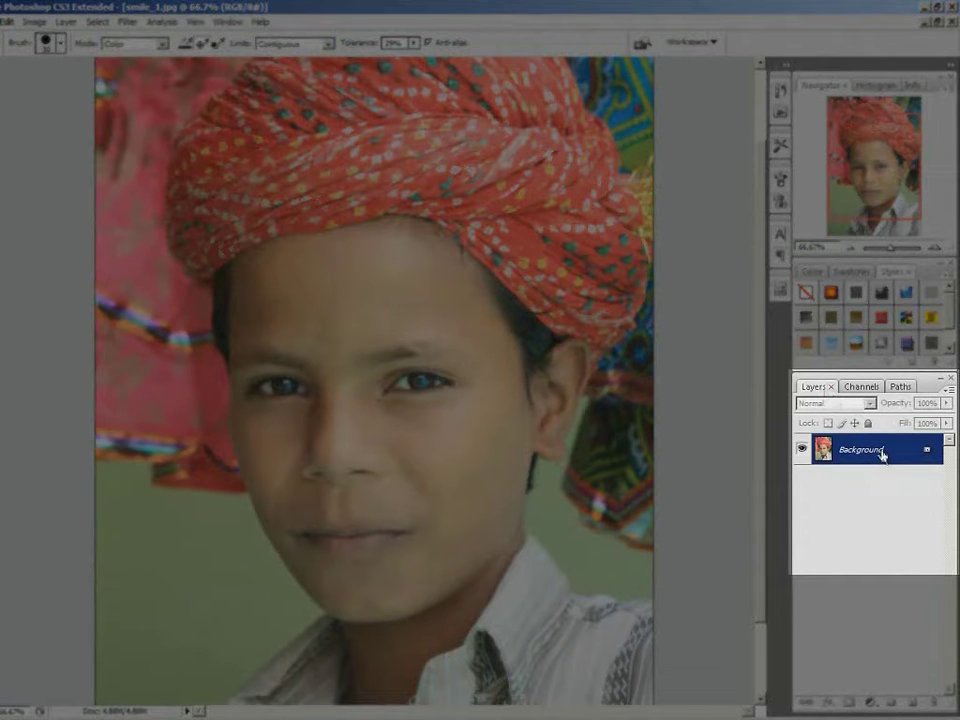
# - Duplicate the Background layer, keeping the default name 'Background copy'
pyautogui.rightClick(883, 454)
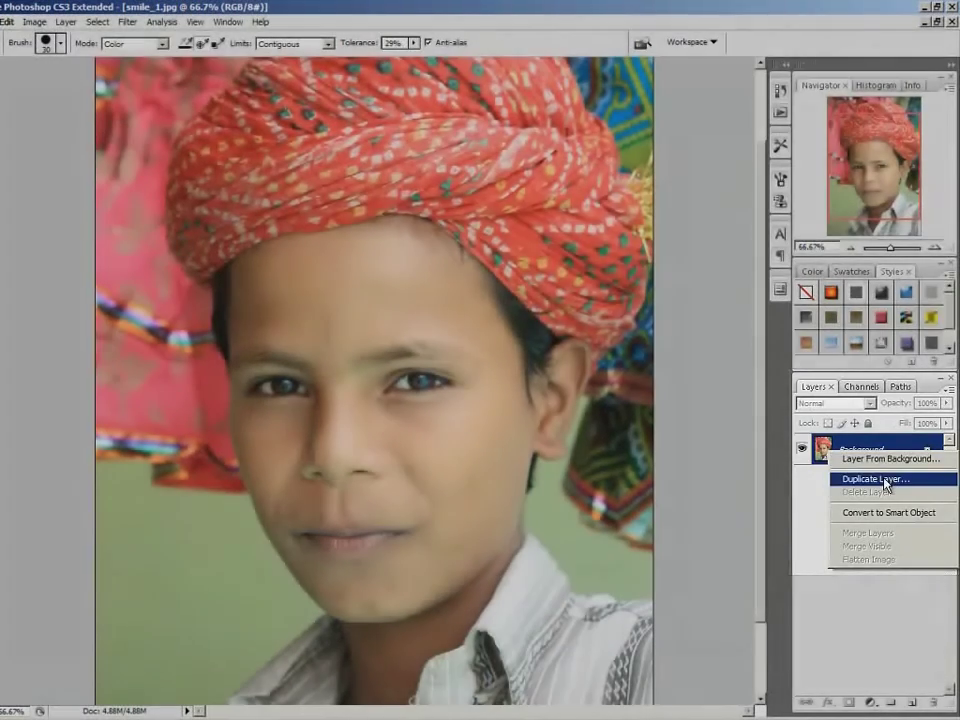
pyautogui.click(883, 479)
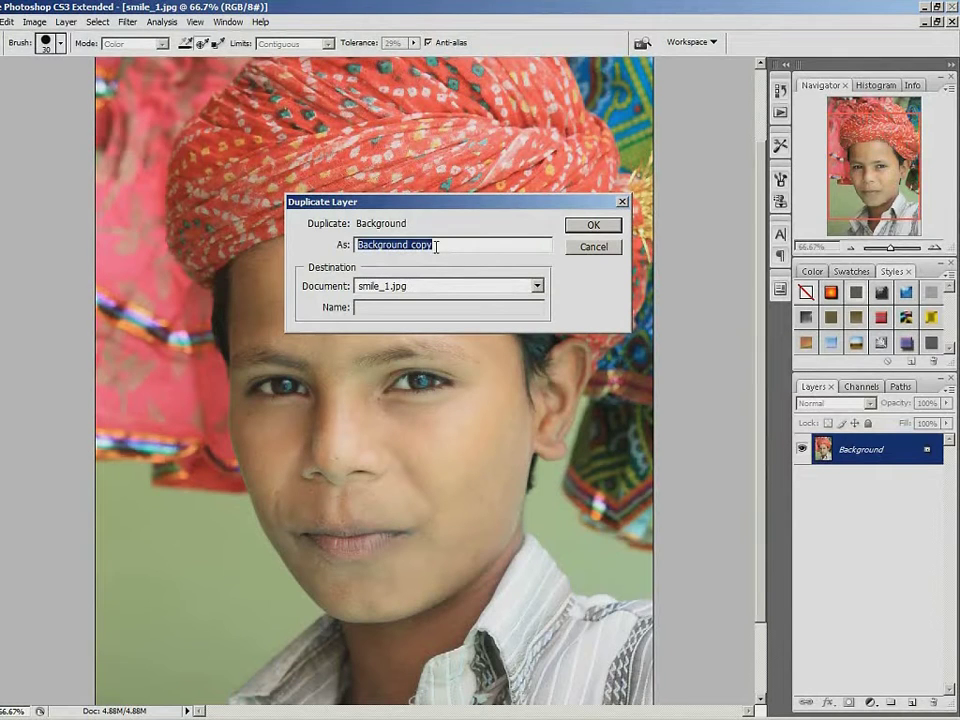
pyautogui.click(592, 225)
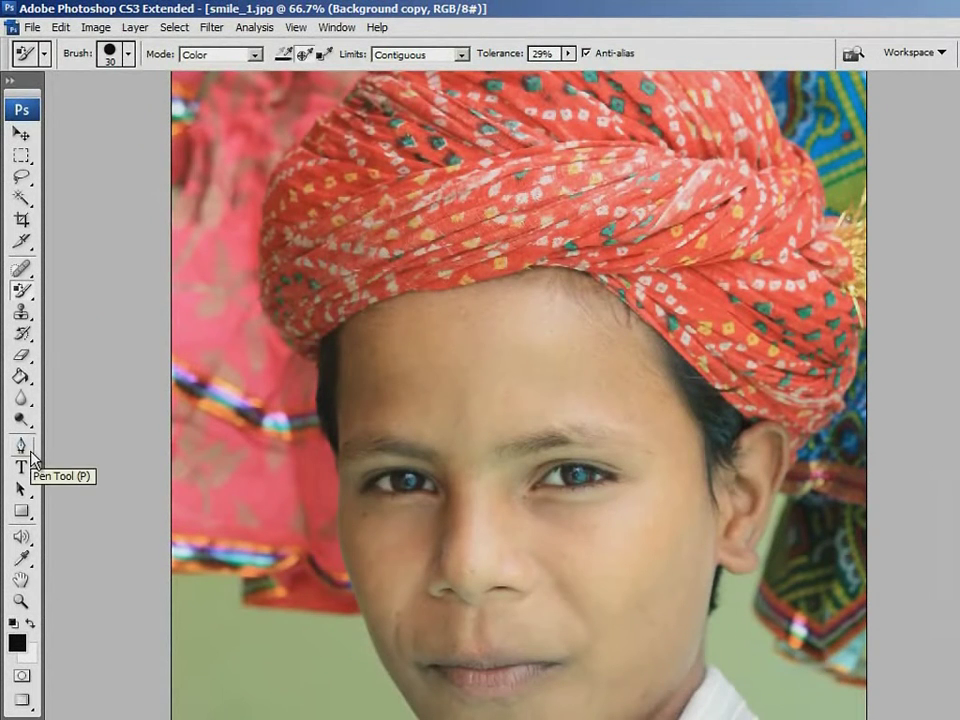
# - Select the Pen Tool and view the Untitled-1 canvas at 100%
pyautogui.click(21, 446)
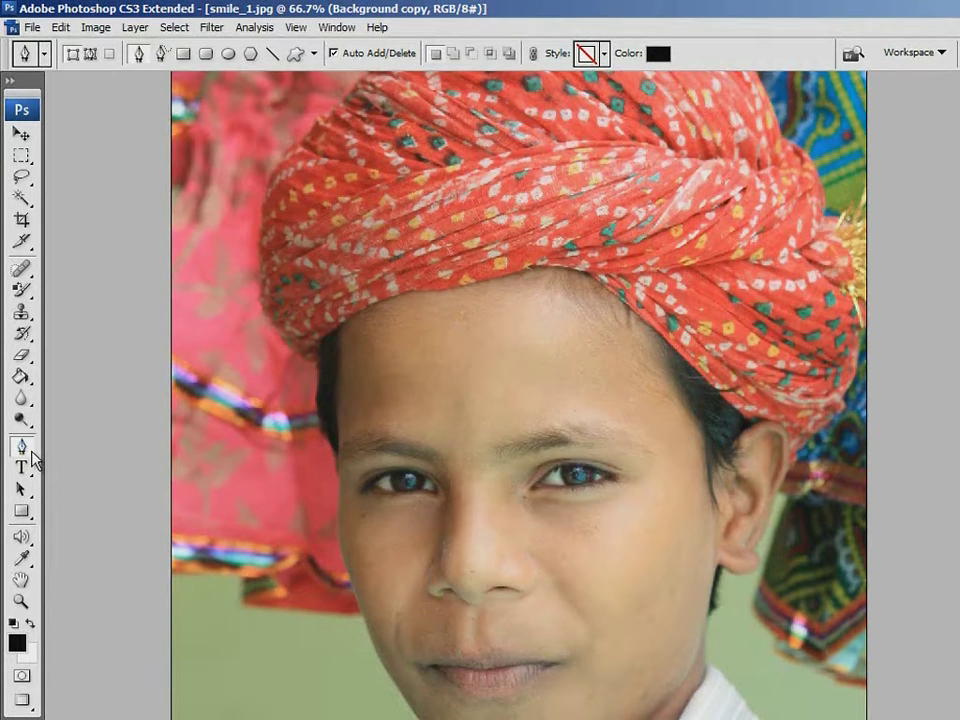
pyautogui.hotkey('ctrl', 'Tab')
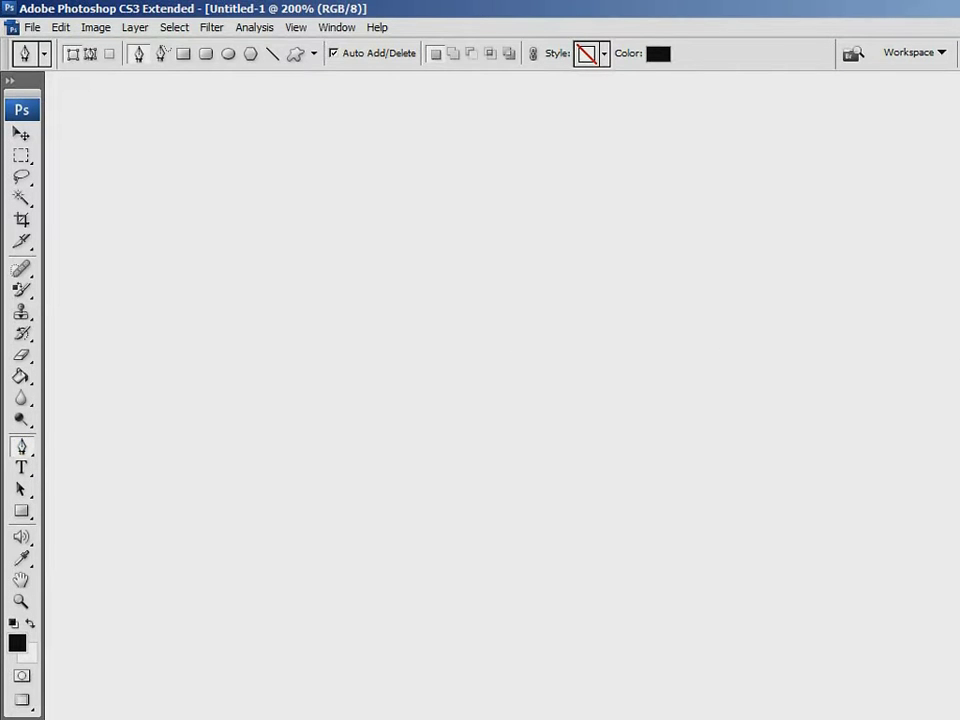
pyautogui.hotkey('ctrl', '0')
pyautogui.hotkey('ctrl', '-')
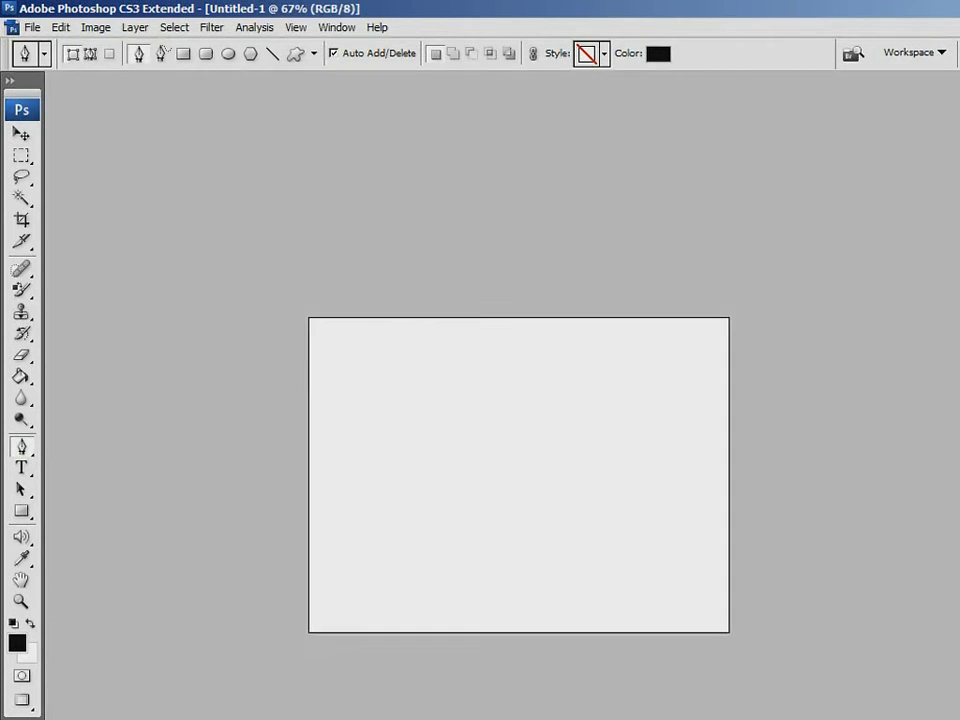
pyautogui.hotkey('ctrl', 'alt', '0')
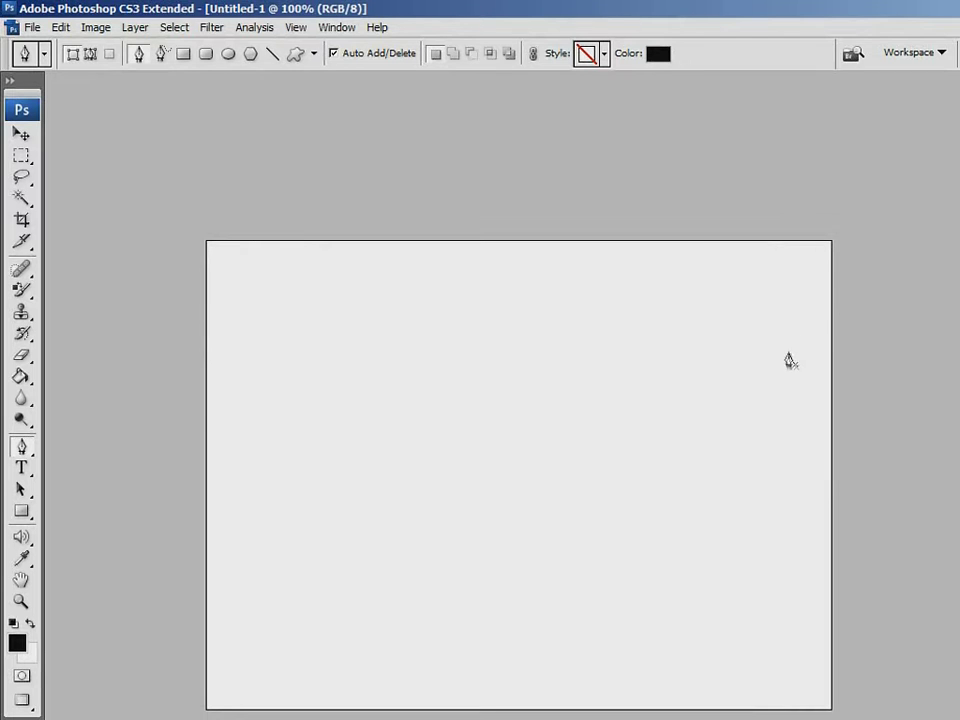
# - Draw and close a pointed teardrop shape with a tip at the far left
pyautogui.click(275, 416)
pyautogui.click(320, 389)
pyautogui.click(381, 350)
pyautogui.click(438, 346)
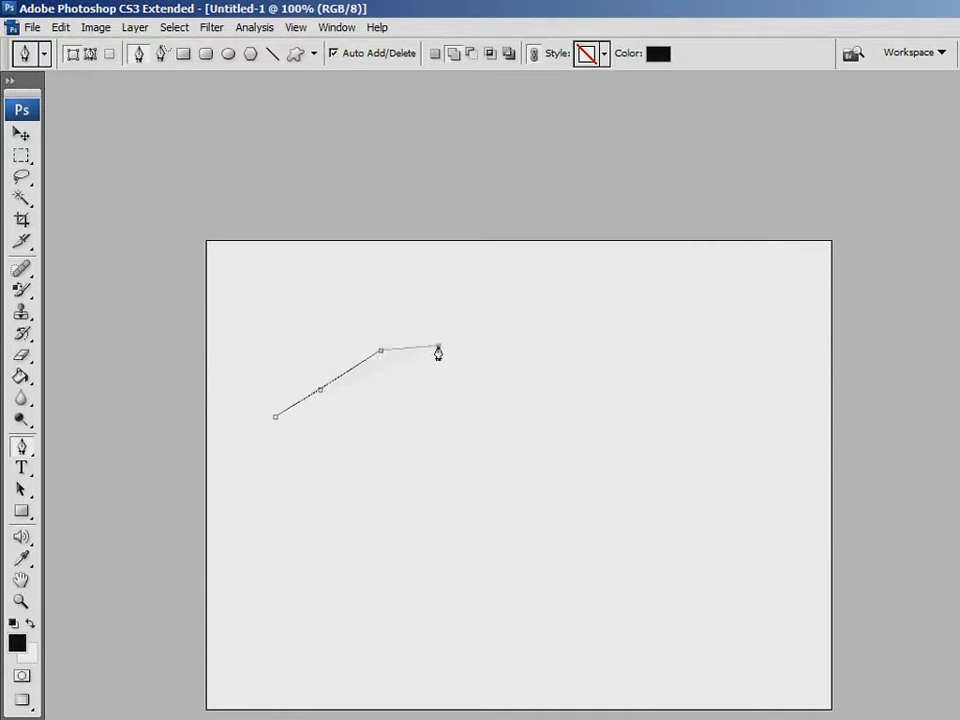
pyautogui.click(471, 351)
pyautogui.click(492, 366)
pyautogui.click(505, 389)
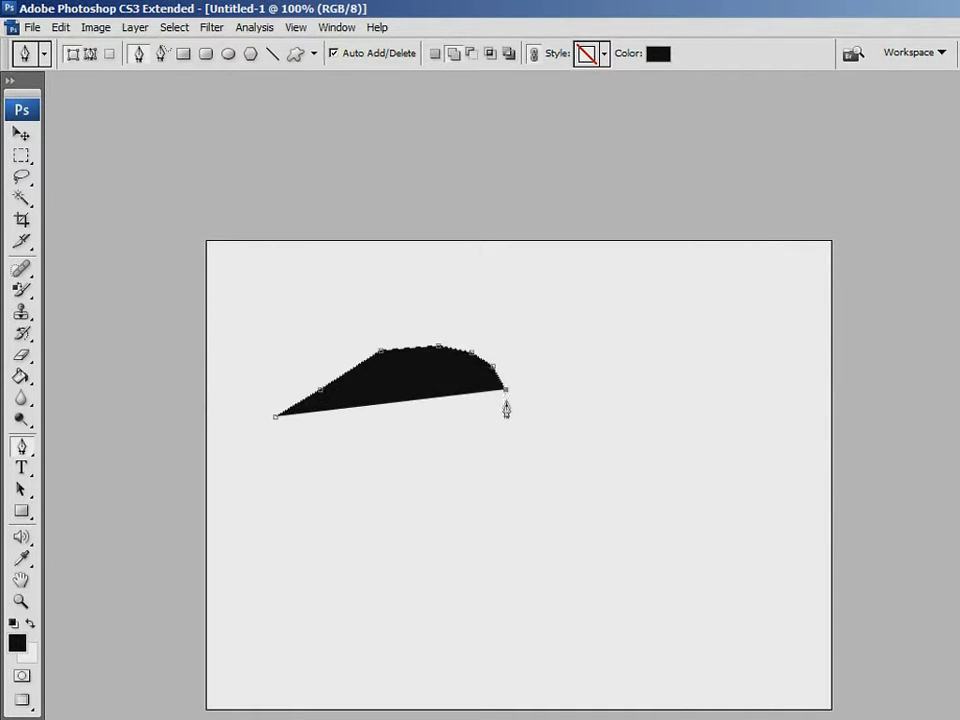
pyautogui.click(506, 416)
pyautogui.click(489, 440)
pyautogui.click(450, 460)
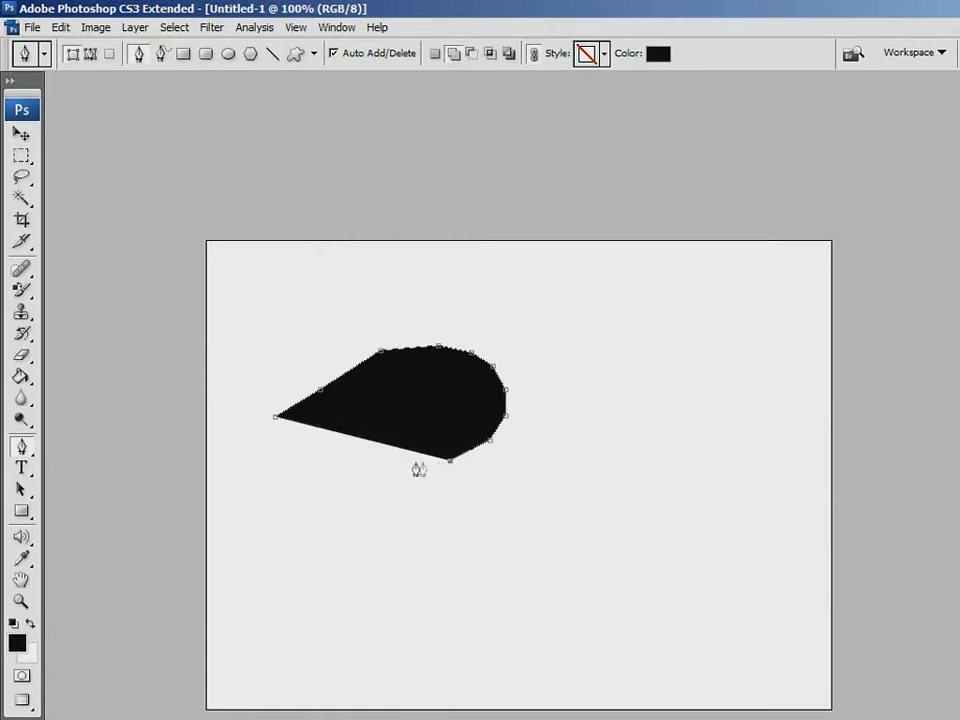
pyautogui.click(391, 466)
pyautogui.click(328, 456)
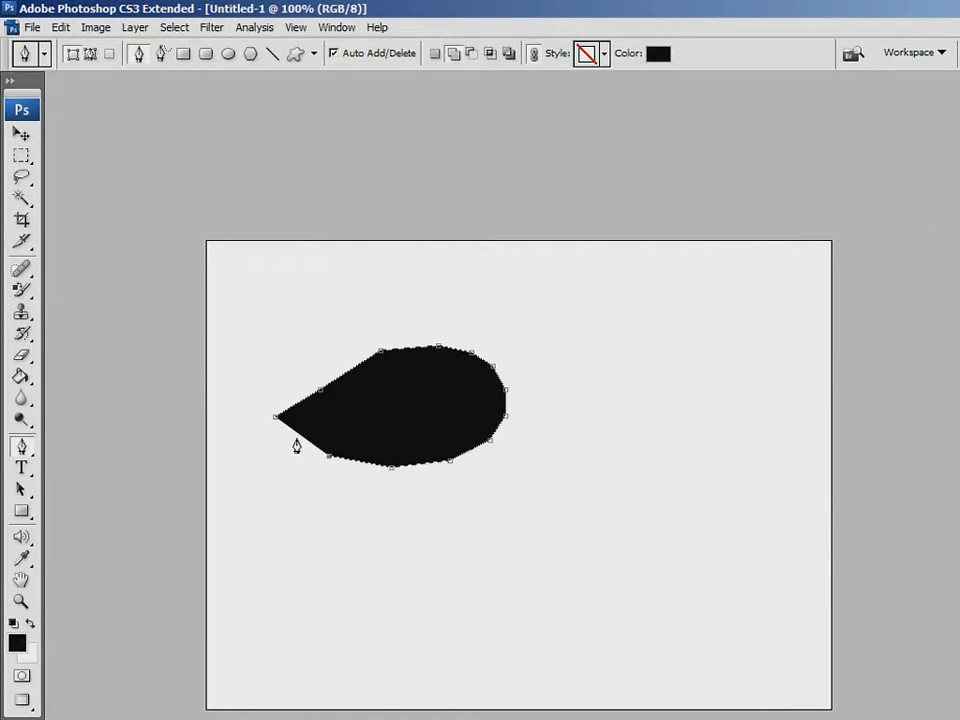
pyautogui.click(281, 441)
pyautogui.click(233, 440)
pyautogui.click(276, 421)
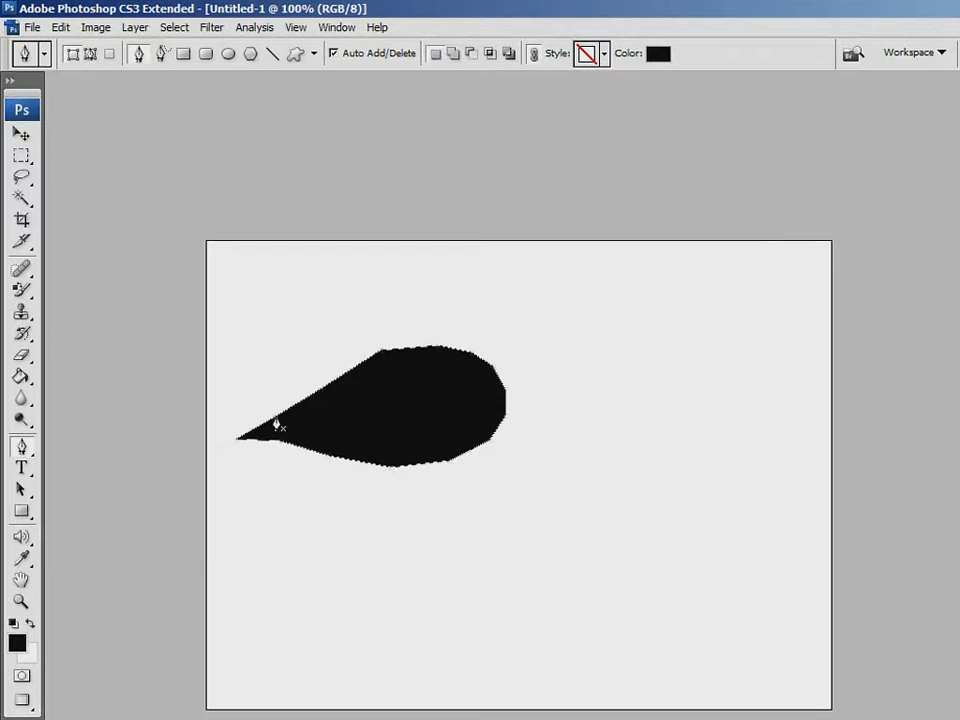
# - Draw and close a rounded blob shape below the teardrop
pyautogui.click(479, 448)
pyautogui.click(502, 465)
pyautogui.click(540, 482)
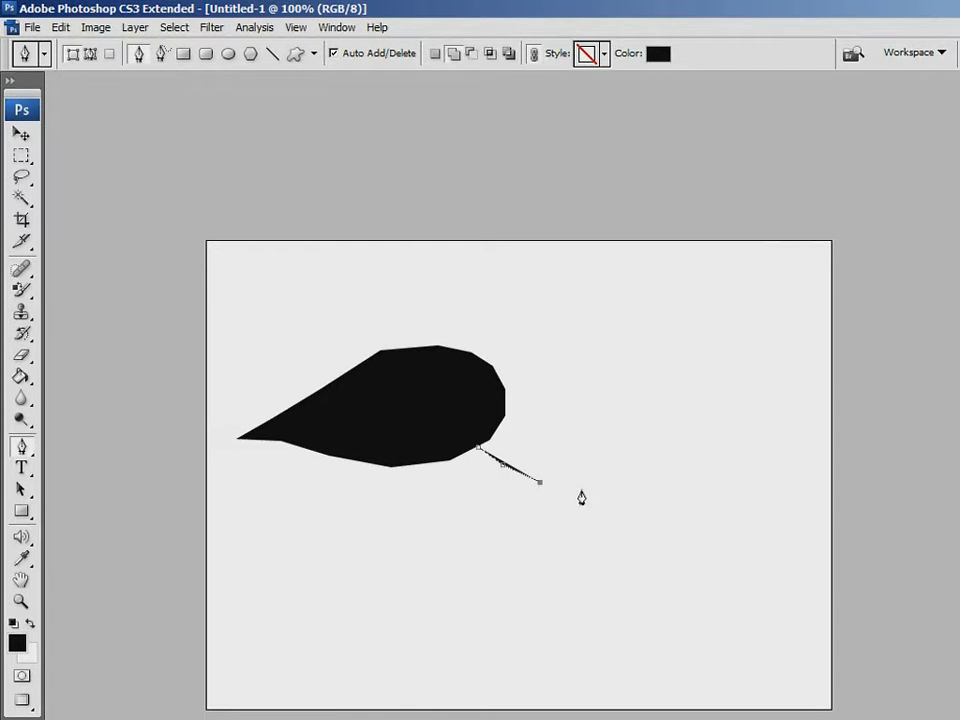
pyautogui.click(581, 490)
pyautogui.click(612, 500)
pyautogui.click(643, 530)
pyautogui.click(643, 556)
pyautogui.click(622, 582)
pyautogui.click(597, 605)
pyautogui.click(545, 610)
pyautogui.click(452, 597)
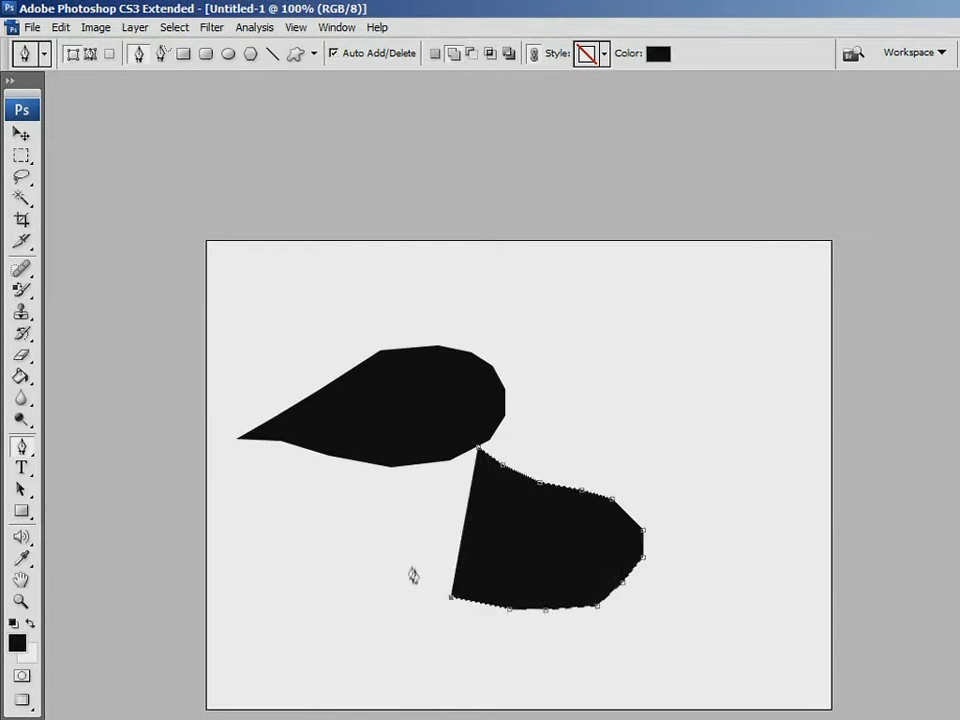
pyautogui.click(412, 563)
pyautogui.click(392, 513)
pyautogui.click(382, 466)
pyautogui.click(480, 452)
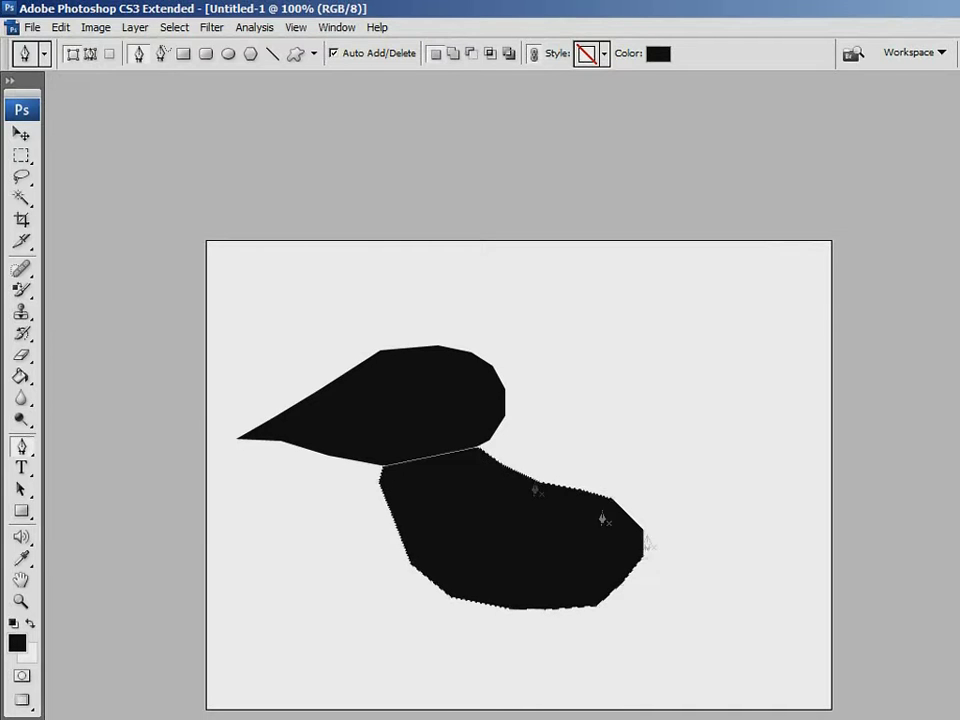
pyautogui.click(33, 455)
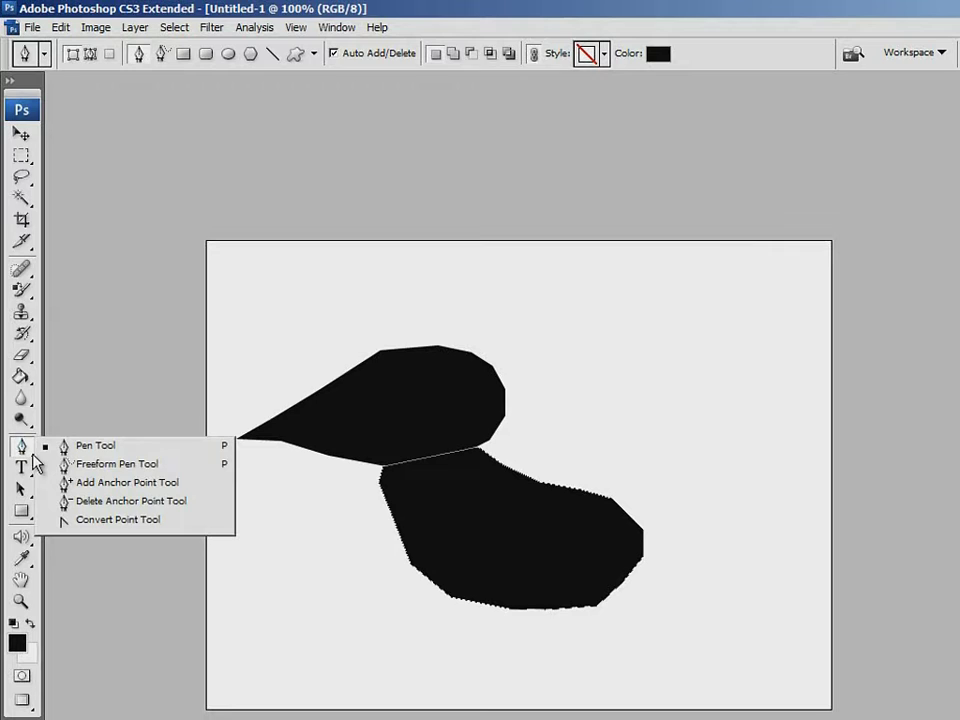
# - Draw a third wavy freehand black shape at the upper right with the Freeform Pen
pyautogui.click(190, 465)
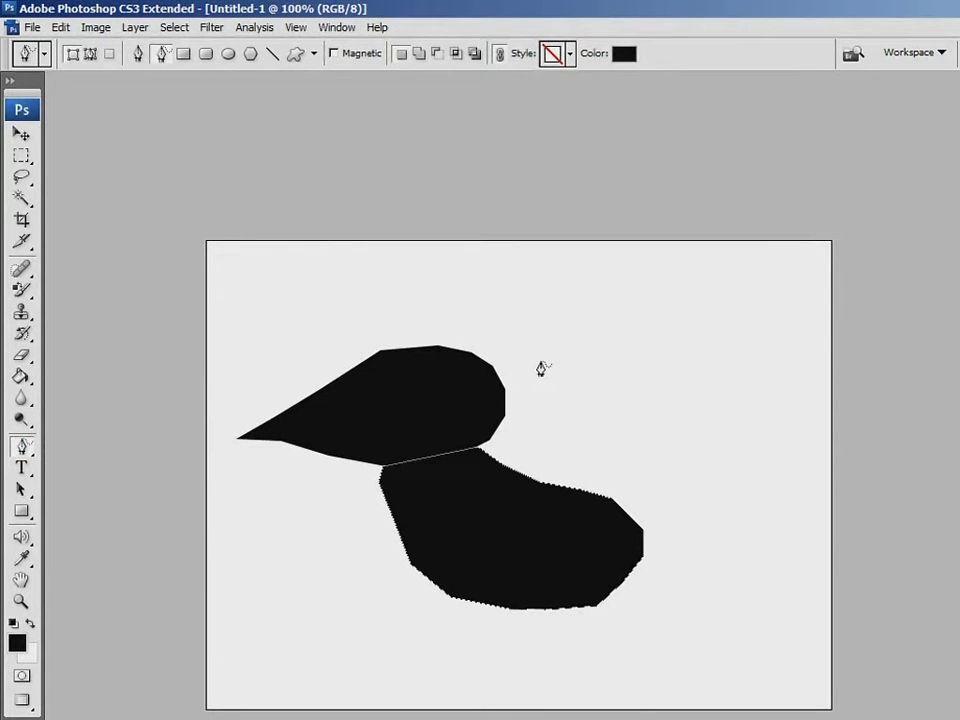
pyautogui.moveTo(578, 334)
pyautogui.mouseDown()
pyautogui.moveTo(607, 315)
pyautogui.moveTo(639, 310)
pyautogui.moveTo(658, 331)
pyautogui.moveTo(712, 335)
pyautogui.moveTo(728, 364)
pyautogui.moveTo(713, 390)
pyautogui.moveTo(715, 422)
pyautogui.moveTo(735, 457)
pyautogui.moveTo(717, 486)
pyautogui.moveTo(645, 481)
pyautogui.moveTo(589, 463)
pyautogui.moveTo(600, 426)
pyautogui.moveTo(589, 390)
pyautogui.moveTo(545, 376)
pyautogui.moveTo(519, 335)
pyautogui.moveTo(580, 336)
pyautogui.mouseUp()
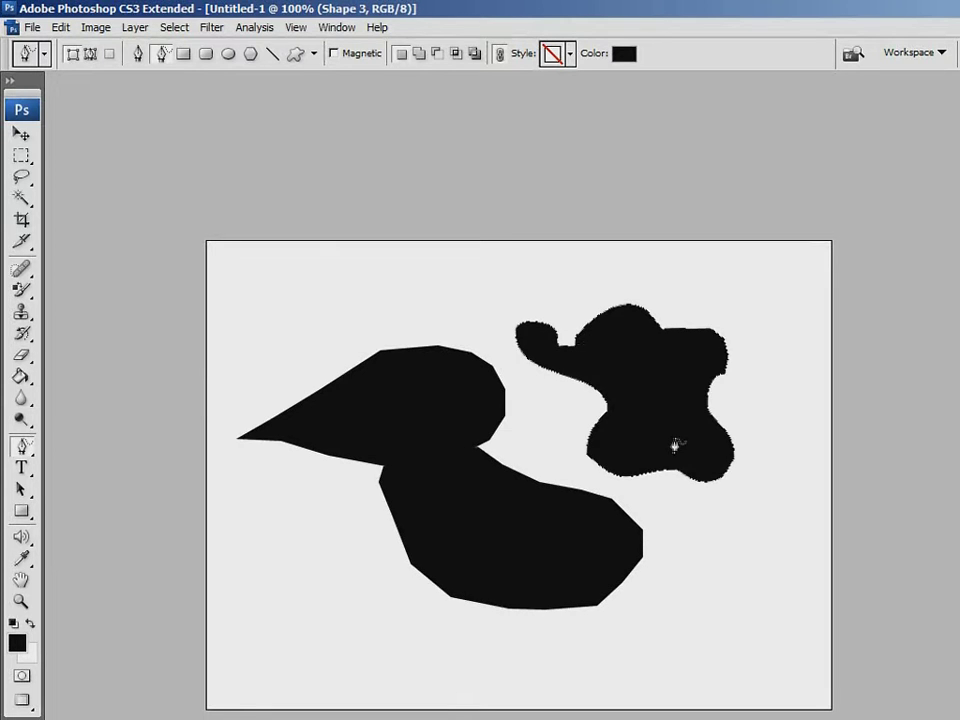
# - Select the teardrop's path outline and switch to the Delete Anchor Point Tool
pyautogui.click(34, 456)
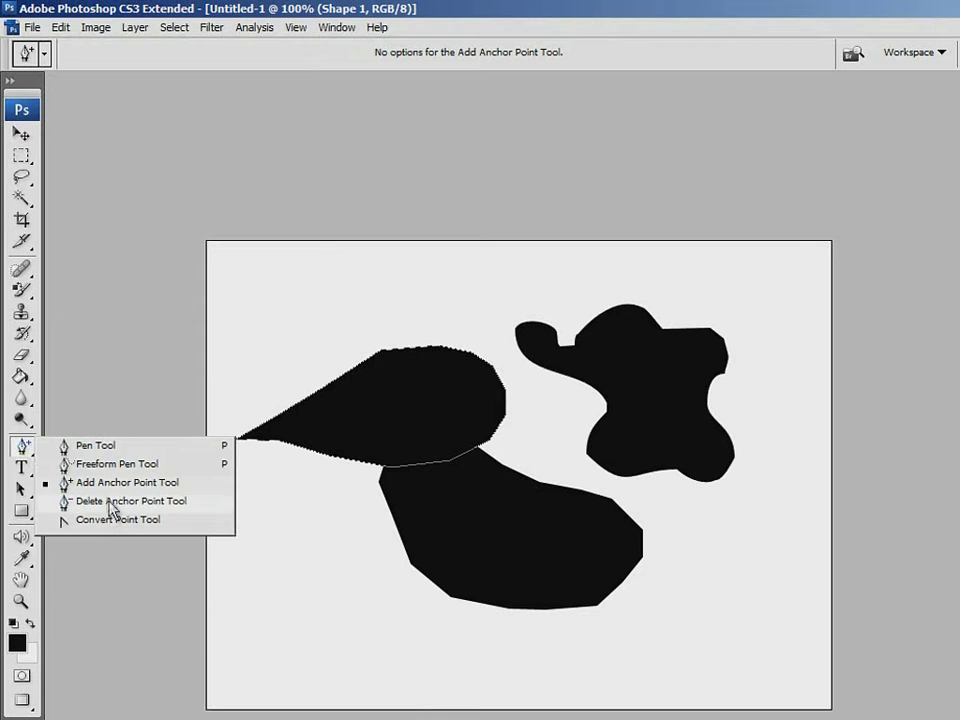
pyautogui.click(112, 521)
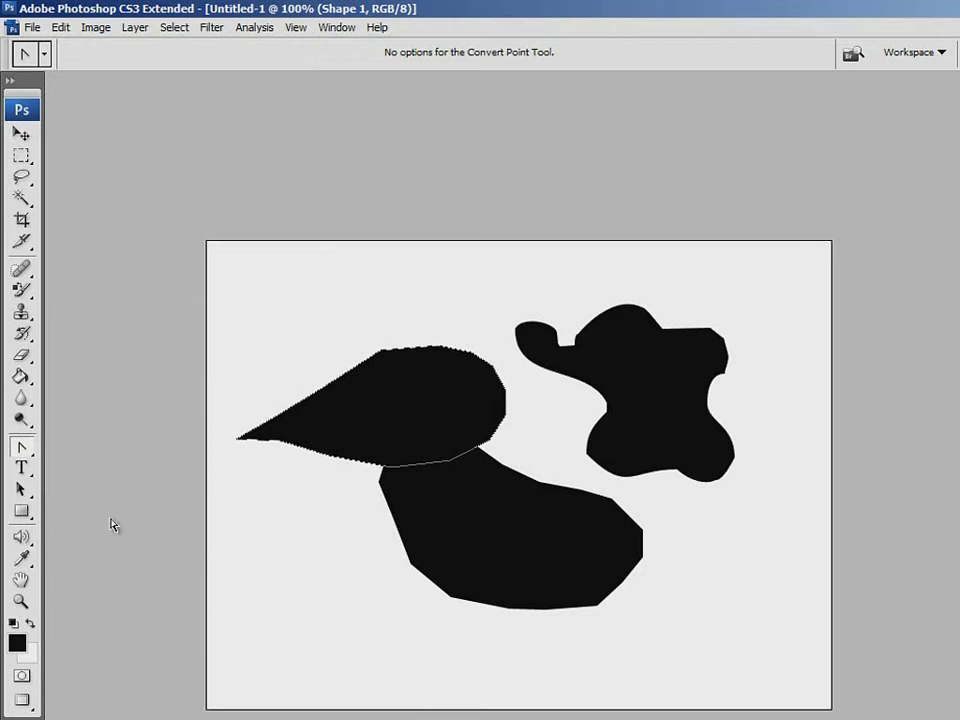
pyautogui.click(321, 397)
pyautogui.moveTo(33, 458); pyautogui.dragTo(139, 488)
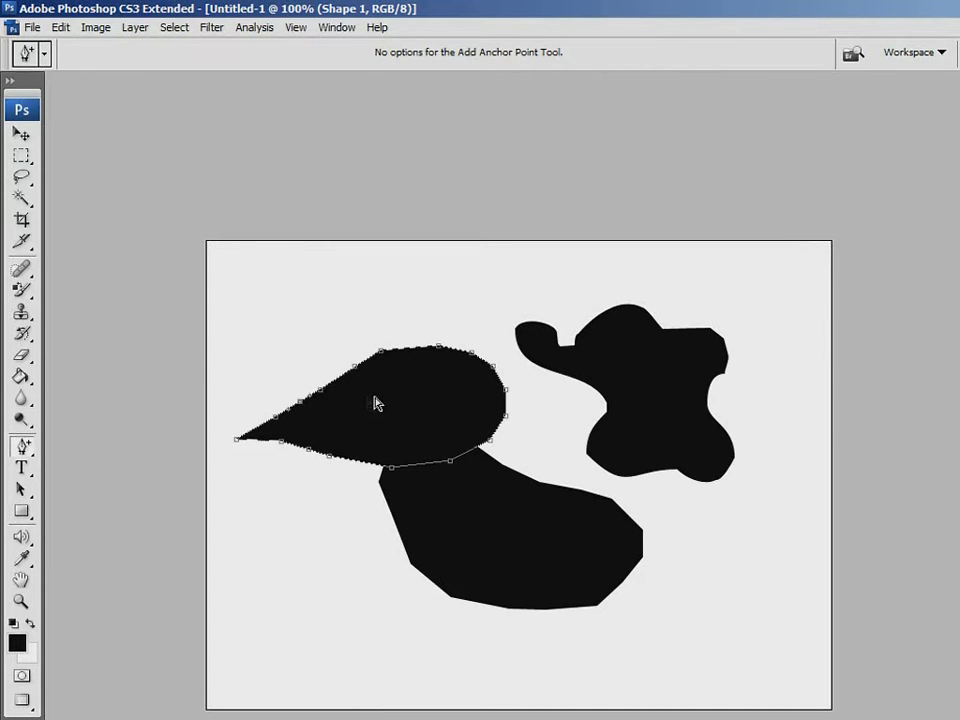
pyautogui.rightClick(33, 452)
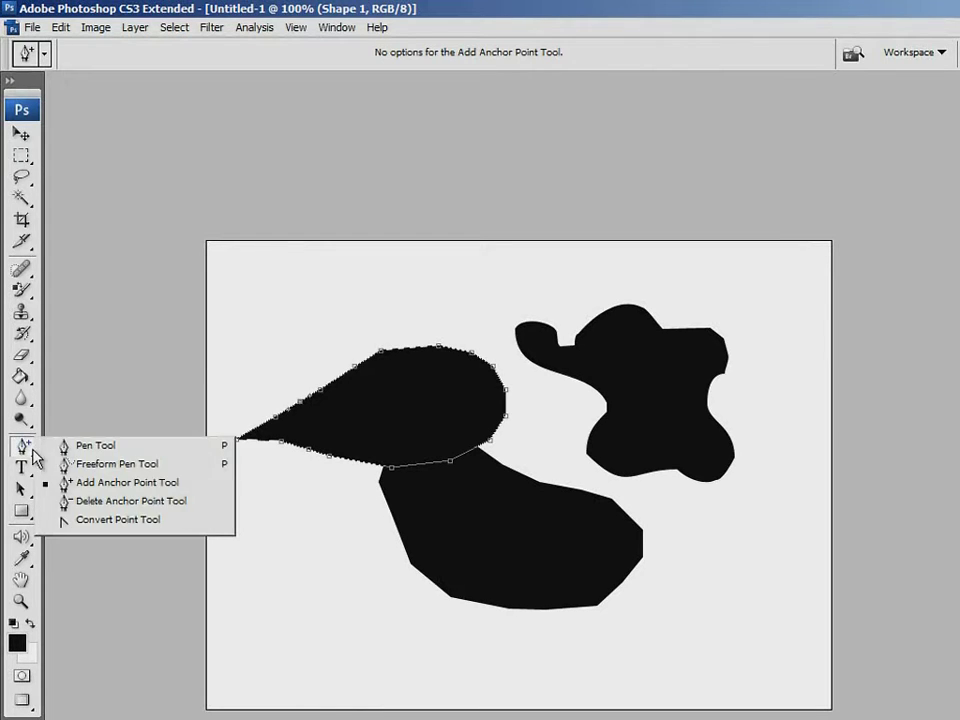
pyautogui.click(141, 510)
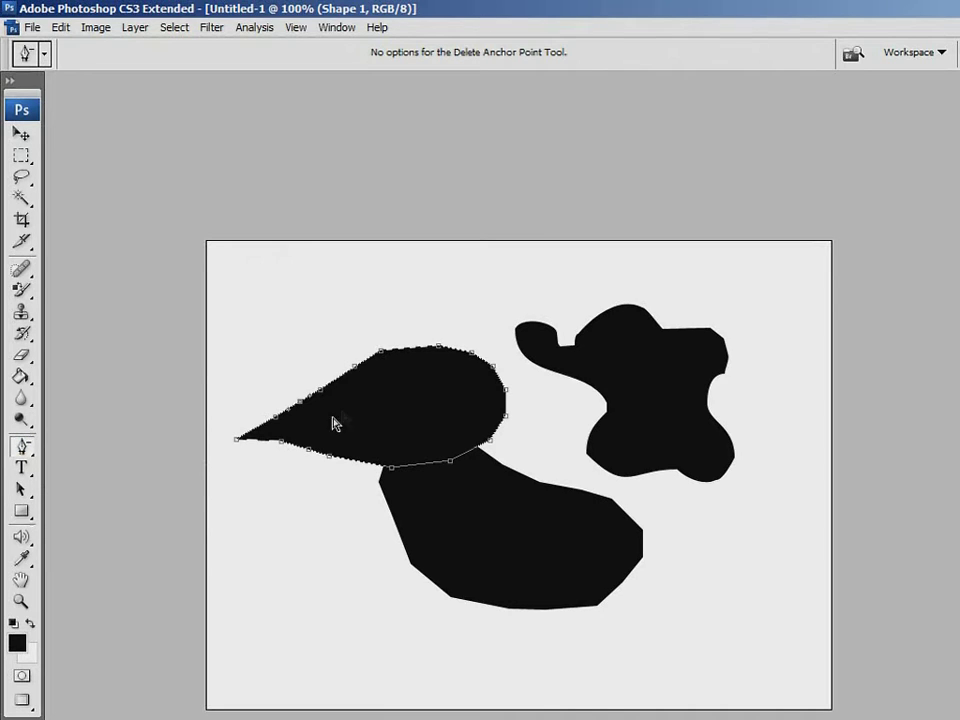
# - Delete the six extra anchors along the teardrop's upper edge, leaving it straight
pyautogui.click(381, 353)
pyautogui.click(355, 370)
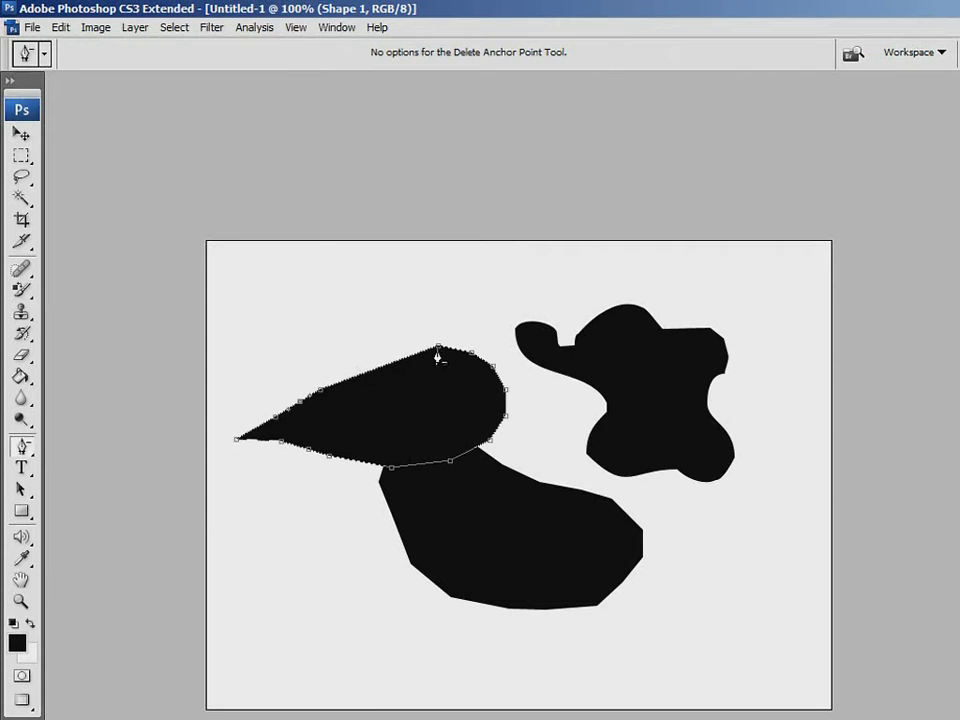
pyautogui.click(437, 350)
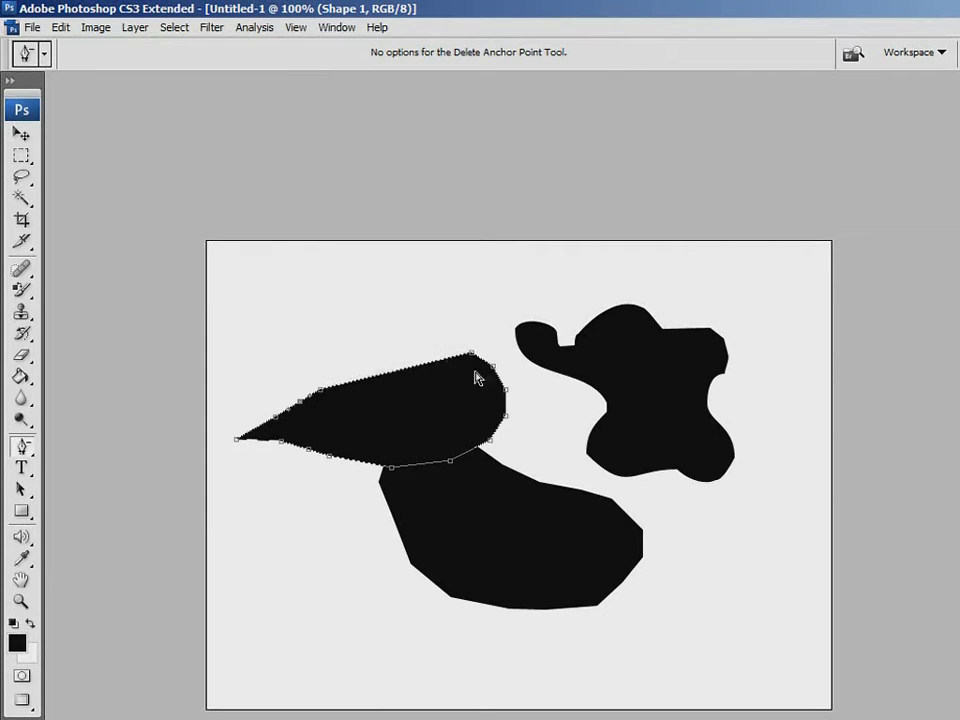
pyautogui.click(320, 394)
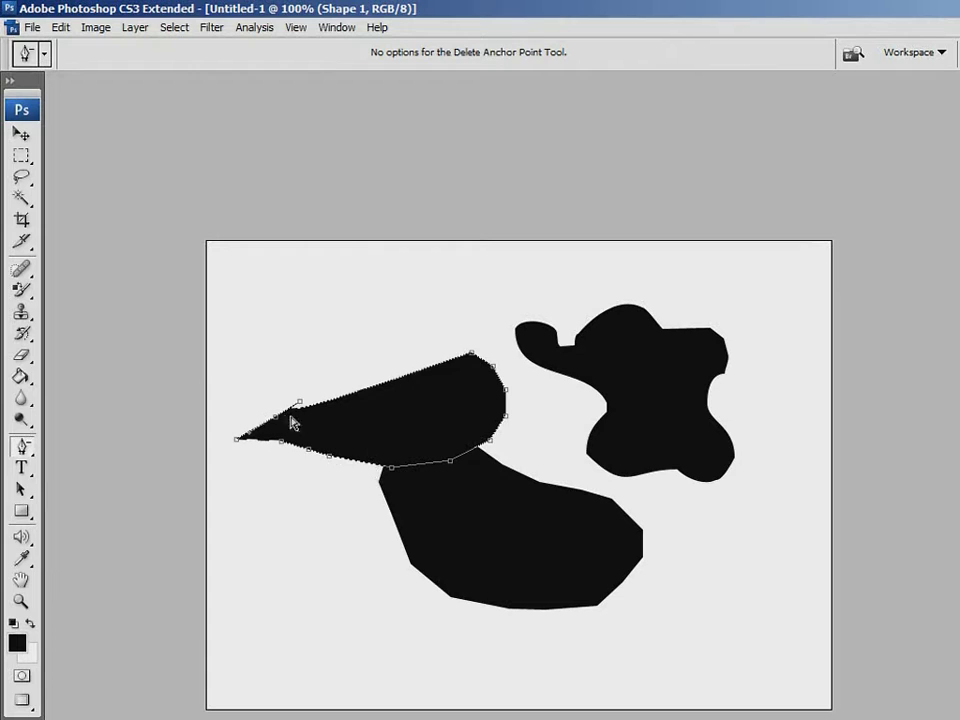
pyautogui.click(276, 419)
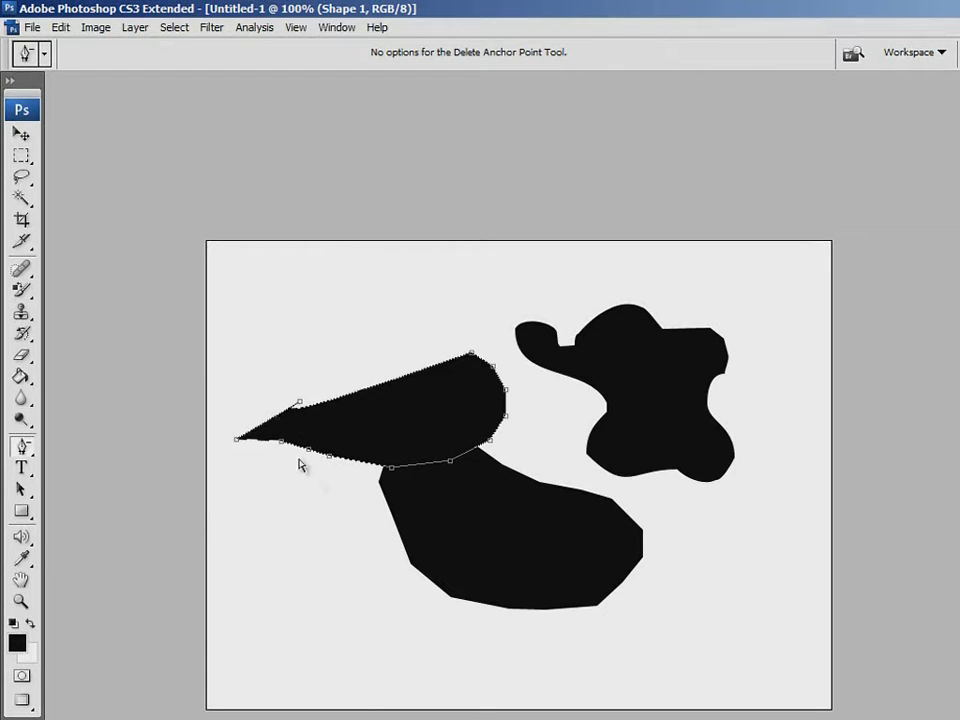
pyautogui.click(299, 403)
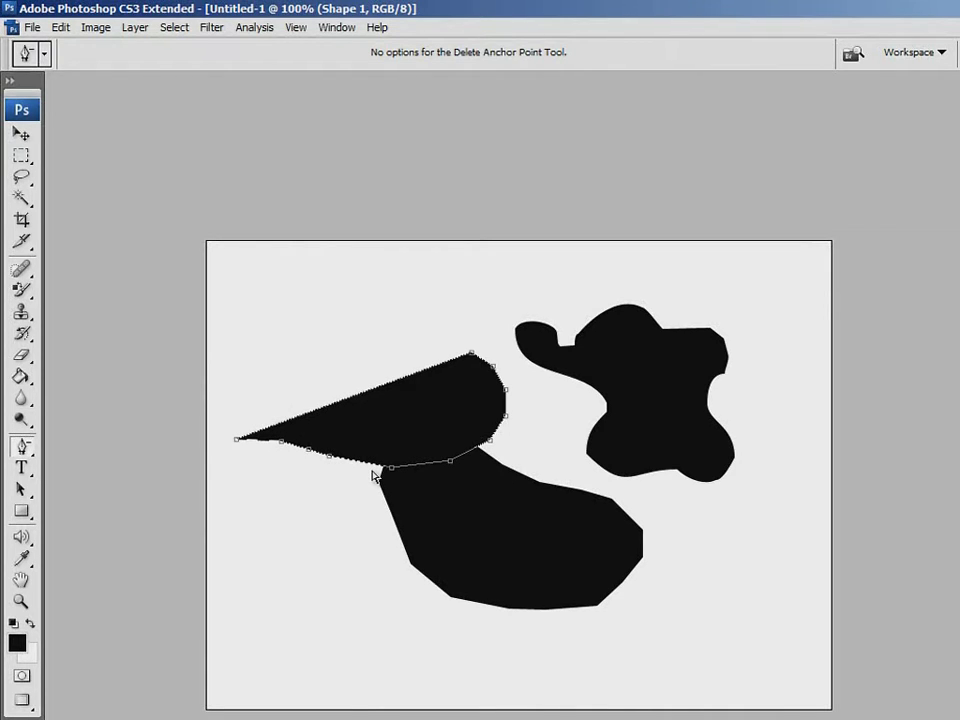
# - Curve the teardrop's top anchor so the upper edge bulges outward
pyautogui.click(27, 449)
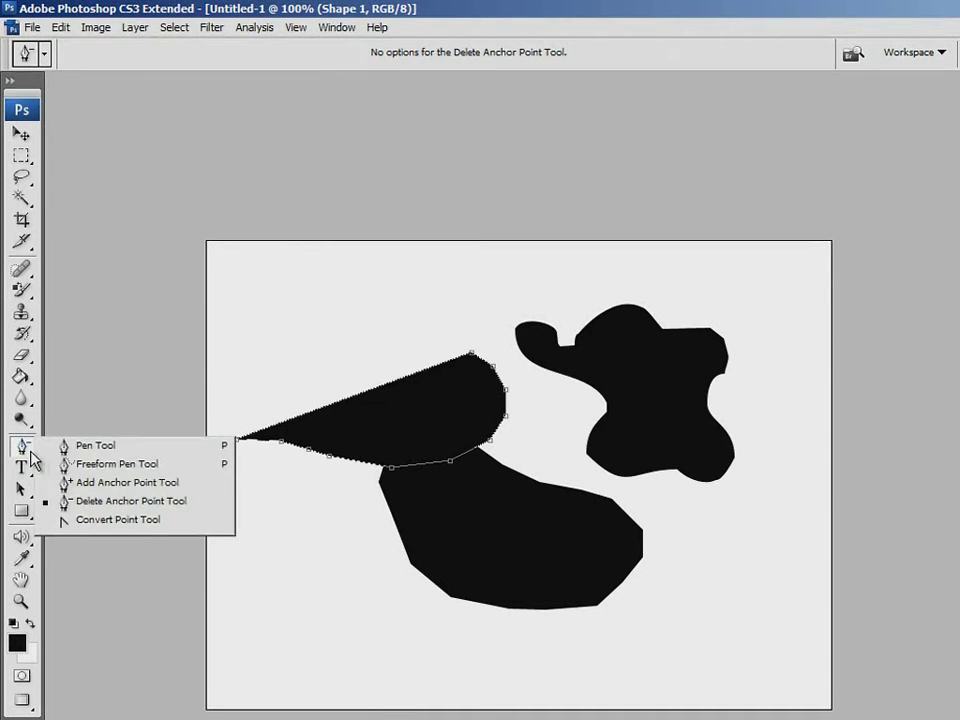
pyautogui.click(167, 521)
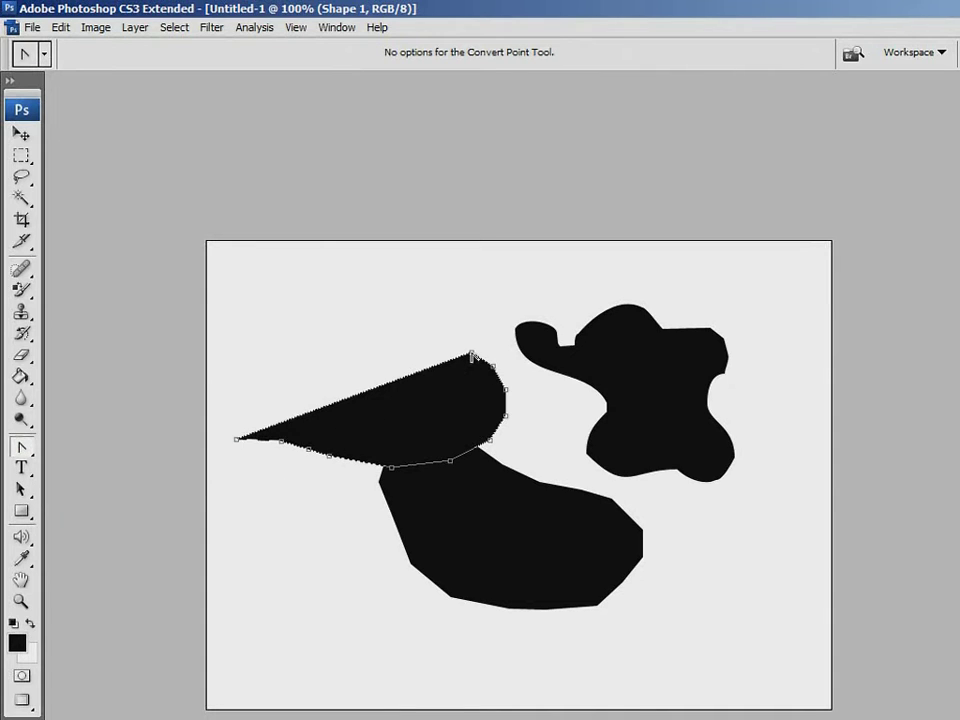
pyautogui.moveTo(470, 356); pyautogui.dragTo(503, 372)
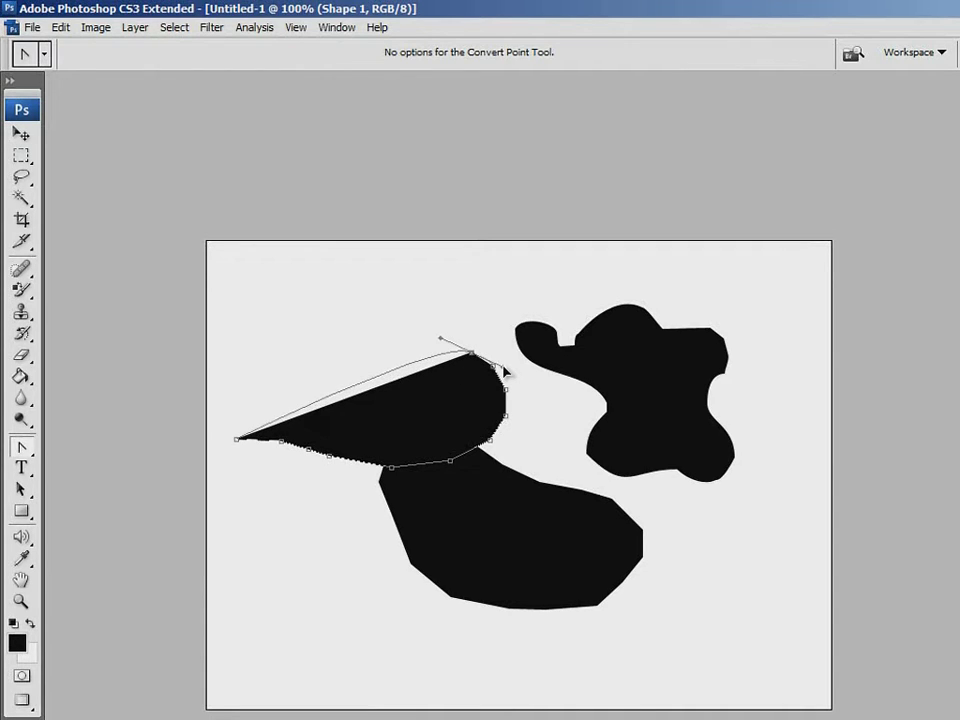
pyautogui.moveTo(505, 372); pyautogui.dragTo(508, 374)
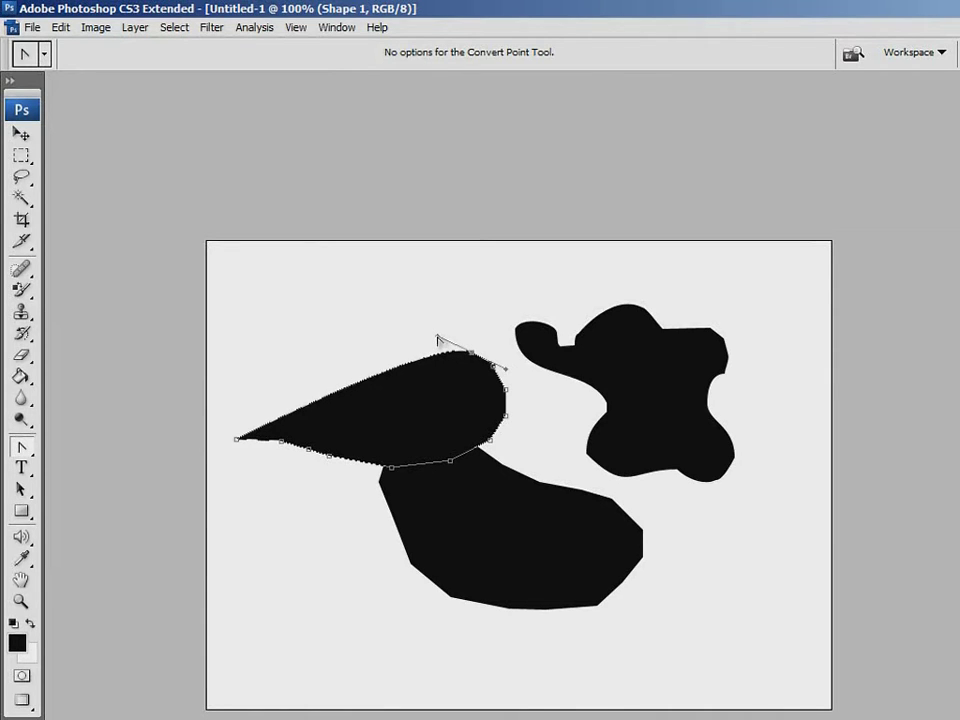
pyautogui.moveTo(437, 340); pyautogui.dragTo(372, 275)
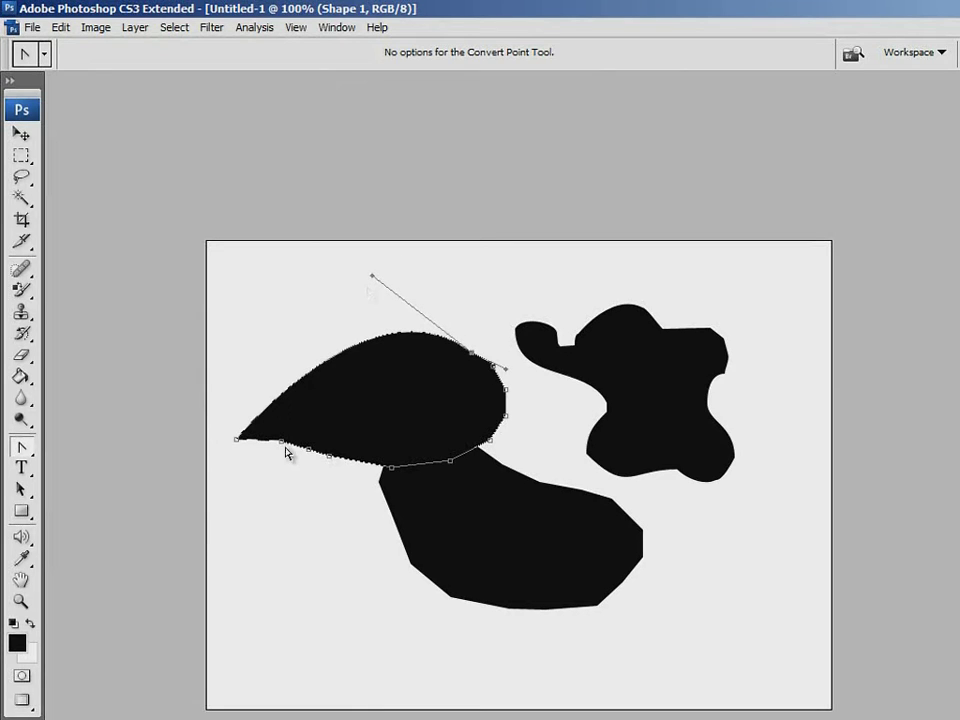
# - Reshape the lower-left anchors near the tip into small rounded lobes
pyautogui.moveTo(283, 447); pyautogui.dragTo(251, 463)
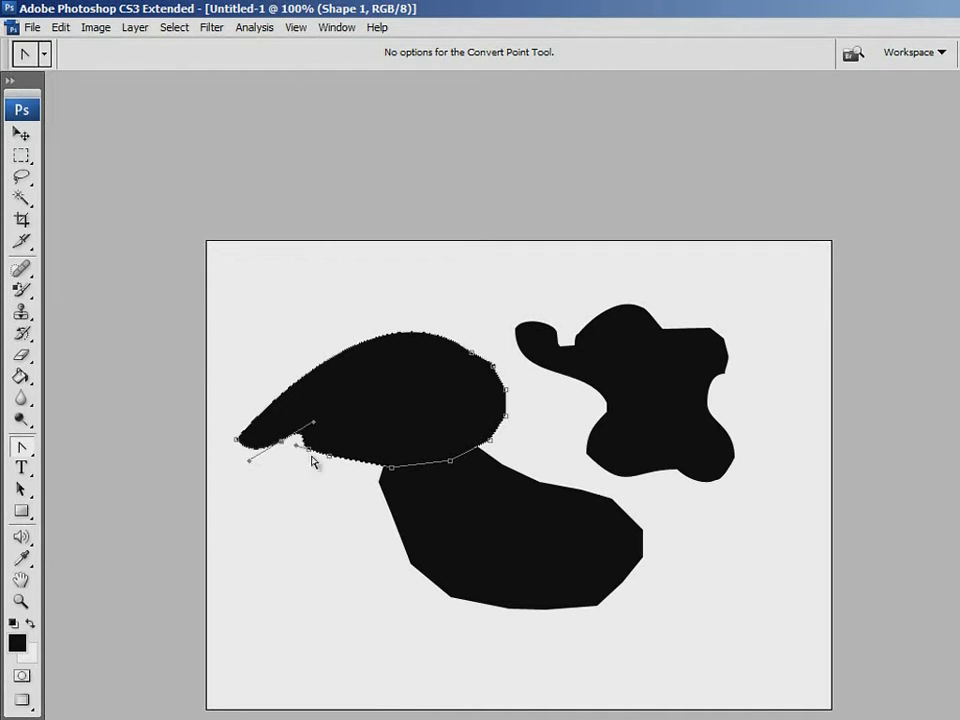
pyautogui.moveTo(314, 428); pyautogui.dragTo(293, 457)
pyautogui.click(326, 459)
pyautogui.moveTo(322, 460)
pyautogui.mouseDown()
pyautogui.moveTo(319, 489)
pyautogui.moveTo(332, 461)
pyautogui.mouseUp()
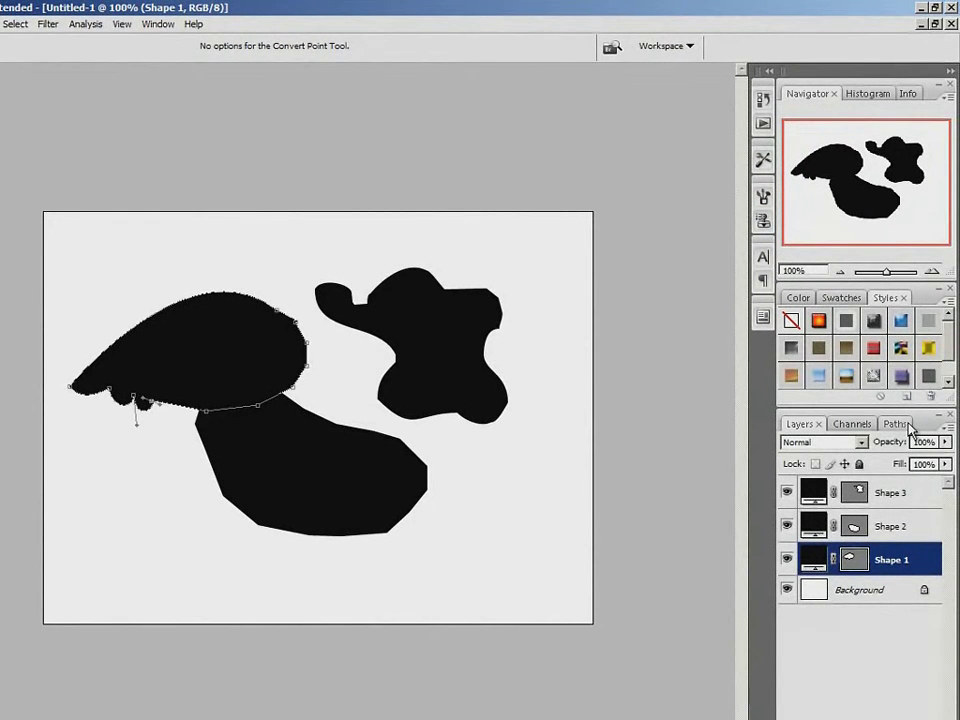
# - Load the Shape 1 Vector Mask path from the Paths panel as a selection
pyautogui.click(905, 426)
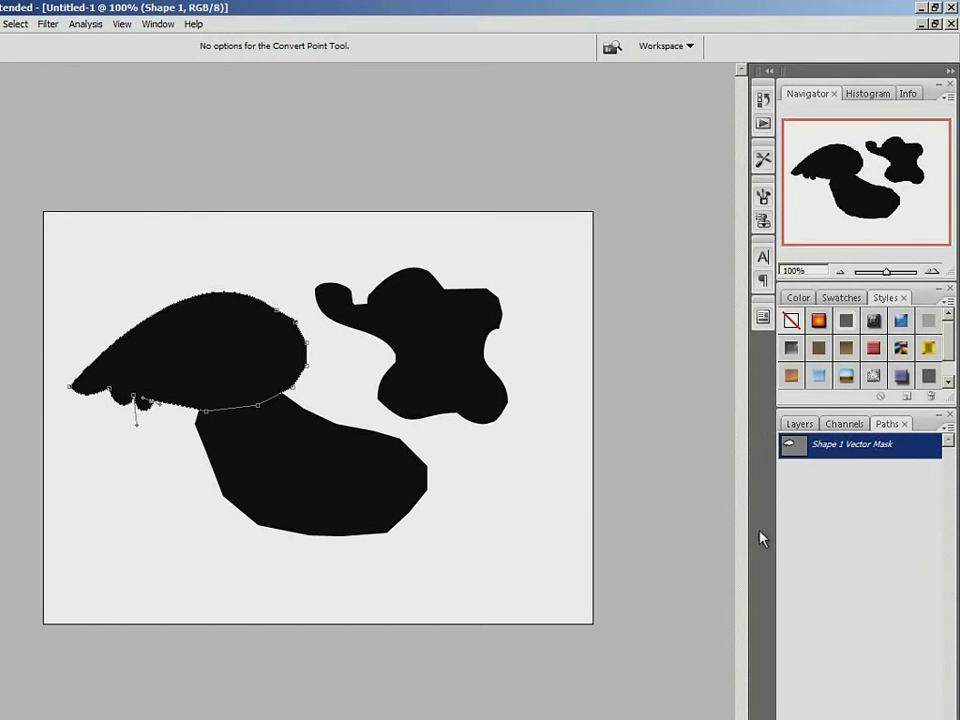
pyautogui.moveTo(18, 393); pyautogui.dragTo(101, 457)
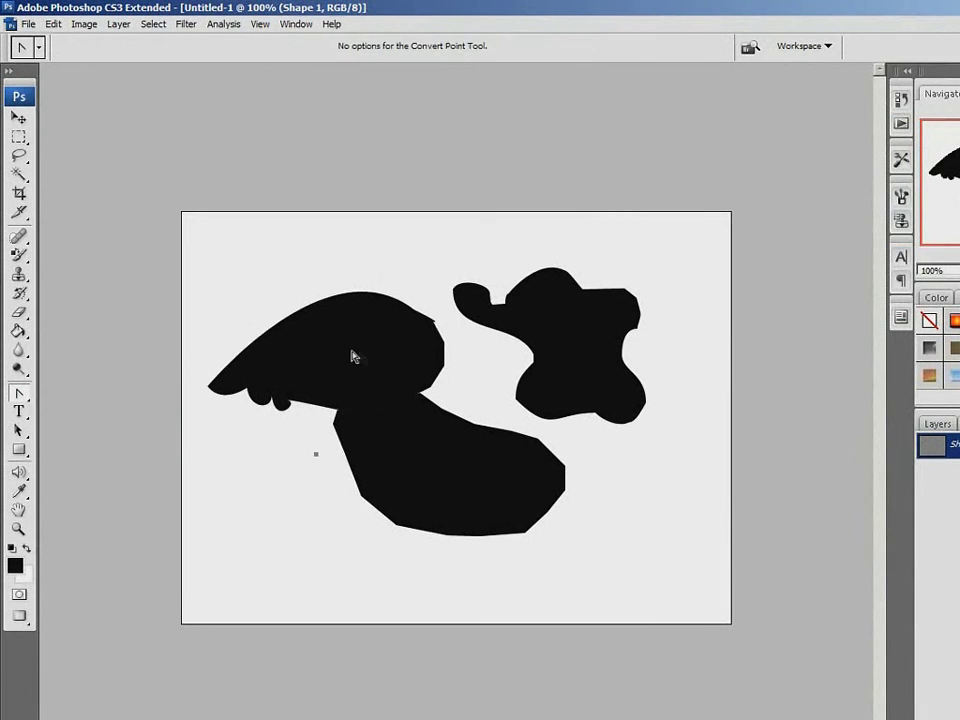
pyautogui.click(352, 357)
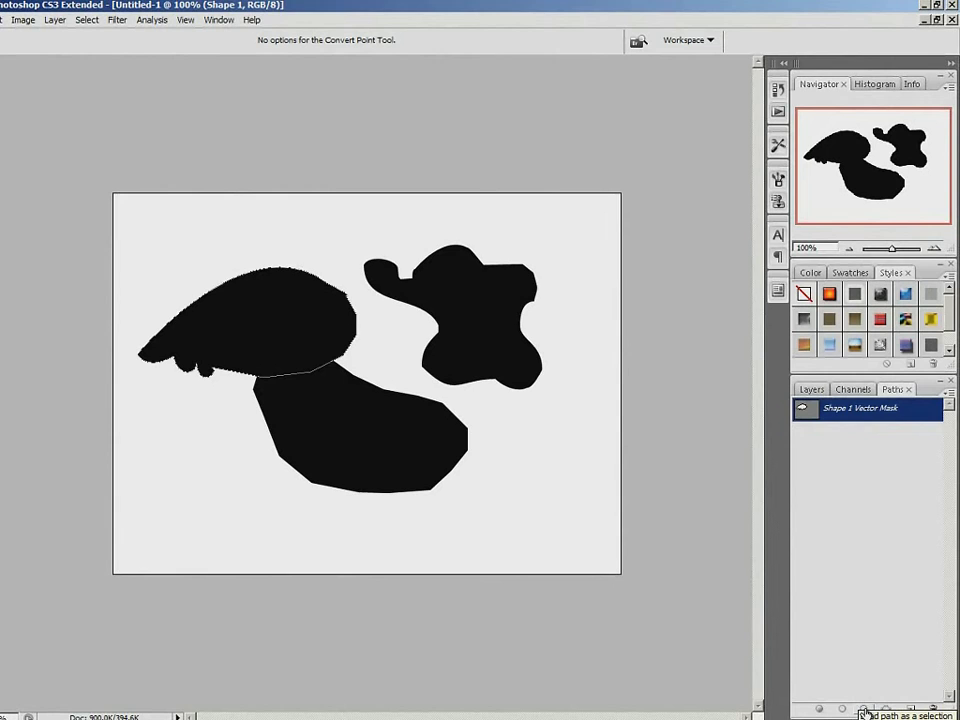
pyautogui.click(864, 711)
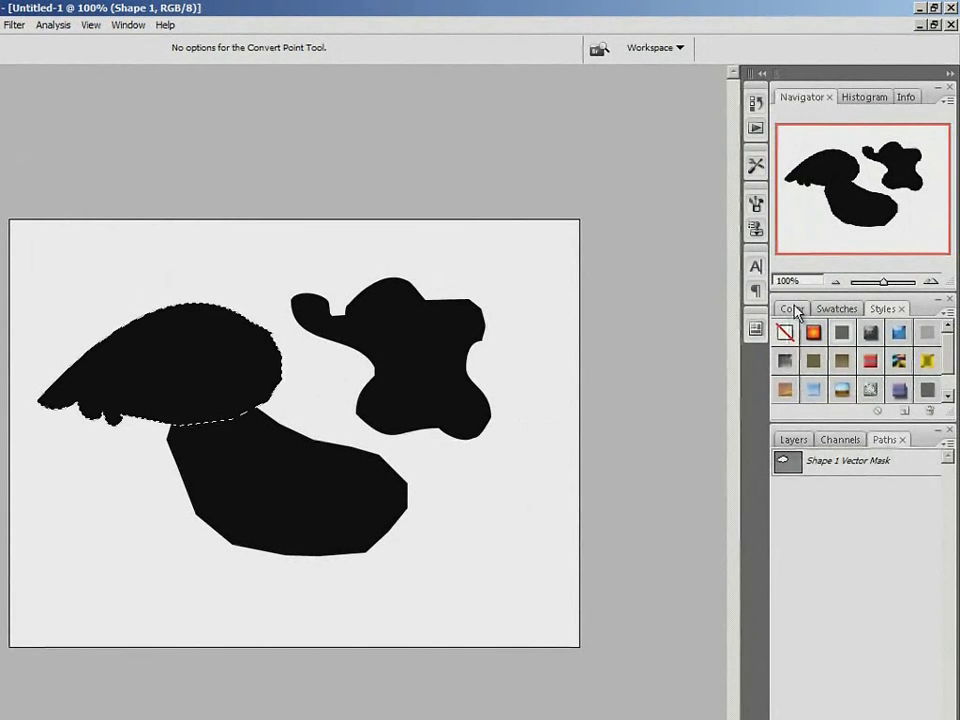
# - Mix a purple foreground colour and fill the selected shape with the Paint Bucket
pyautogui.click(792, 309)
pyautogui.moveTo(822, 338); pyautogui.dragTo(846, 374)
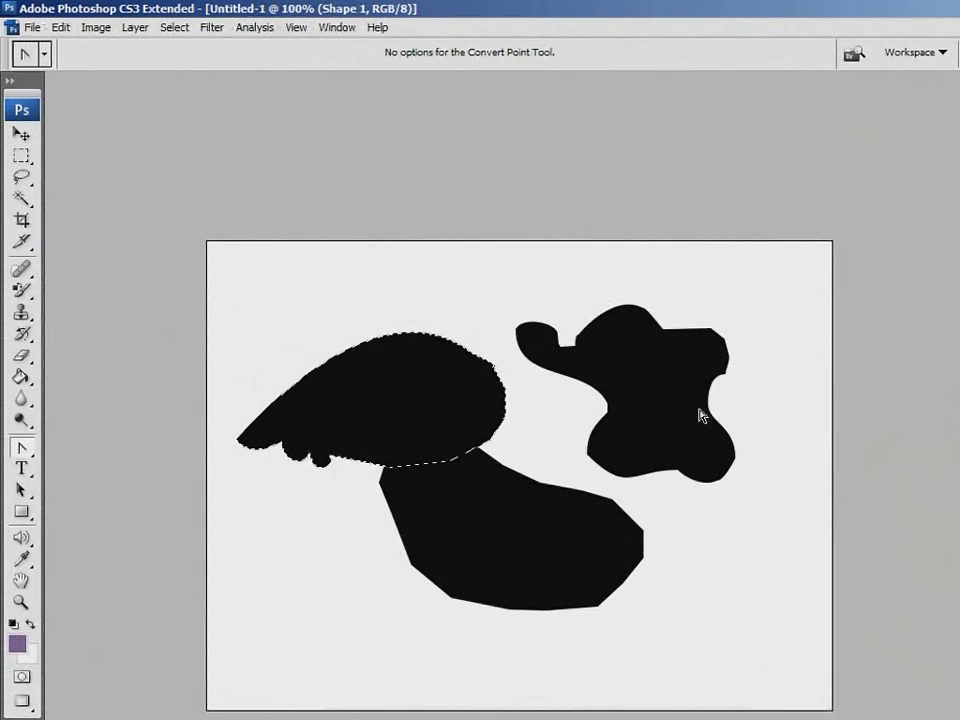
pyautogui.click(22, 377)
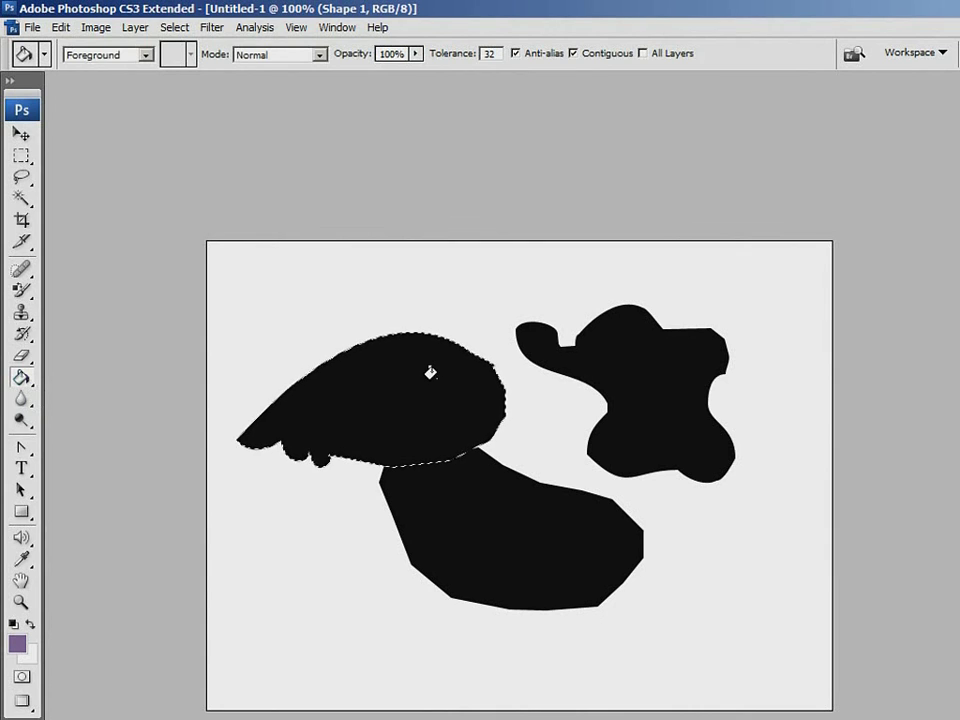
pyautogui.click(432, 380)
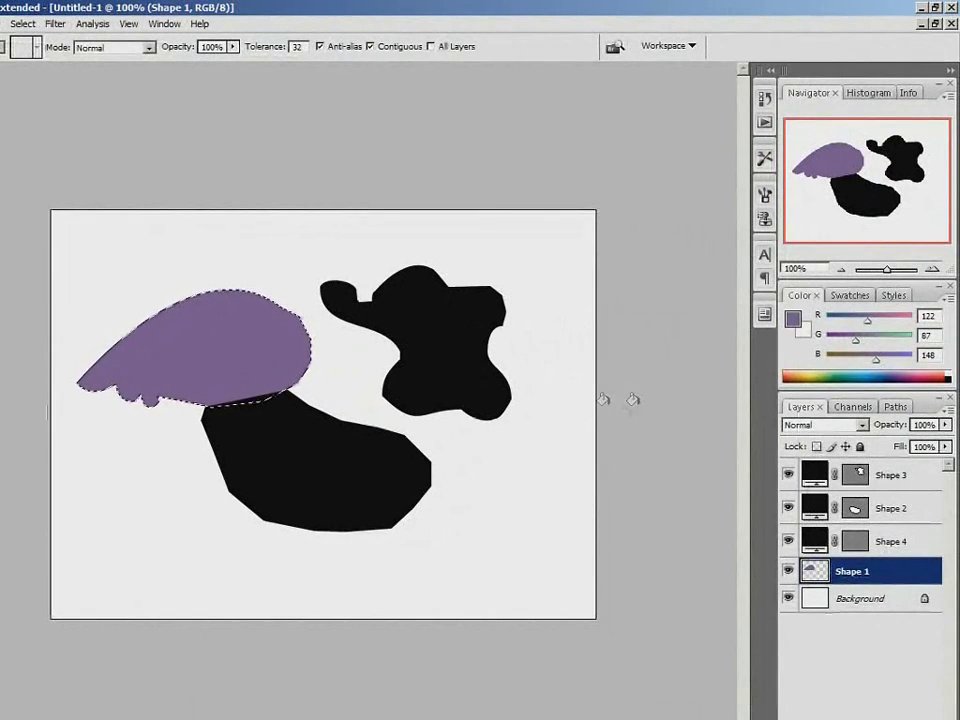
# - Change the foreground colour to green and refill the selected shape
pyautogui.moveTo(867, 318); pyautogui.dragTo(883, 334)
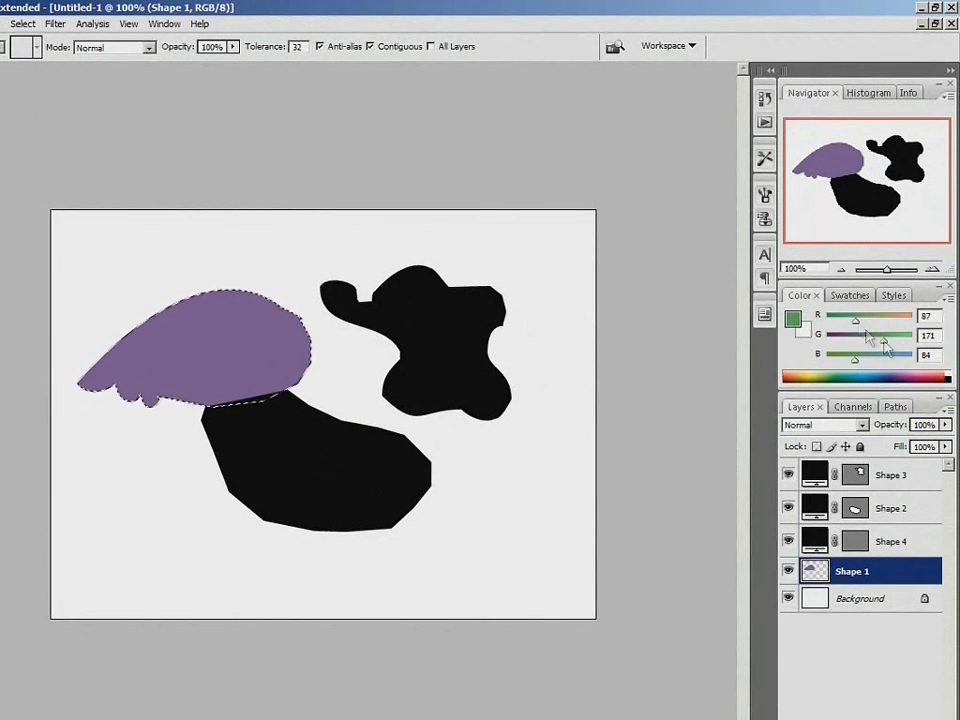
pyautogui.click(292, 384)
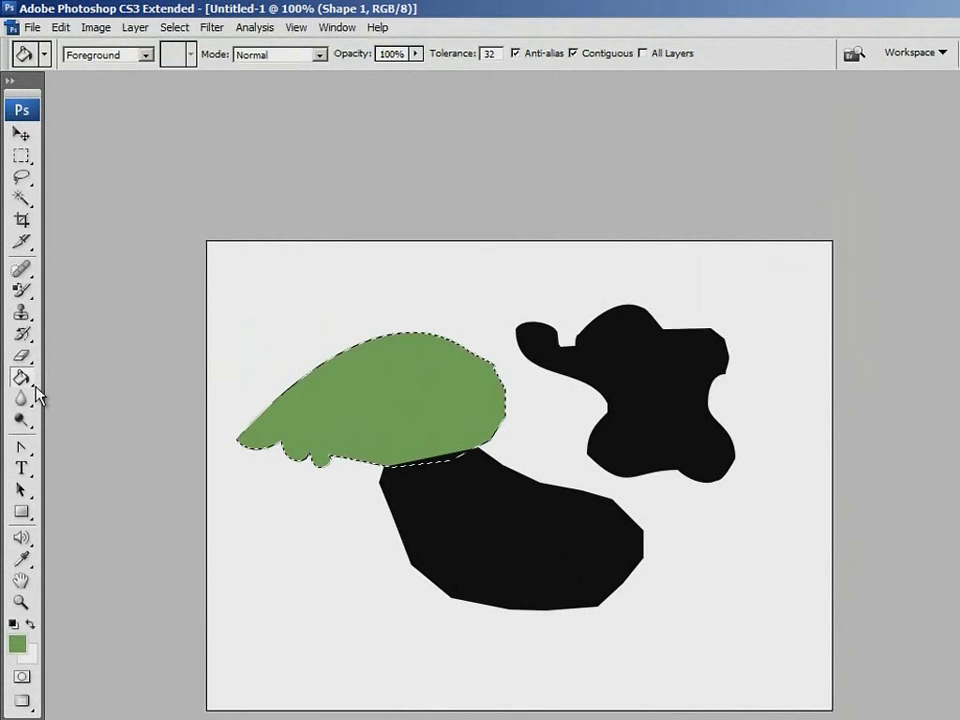
pyautogui.click(33, 392)
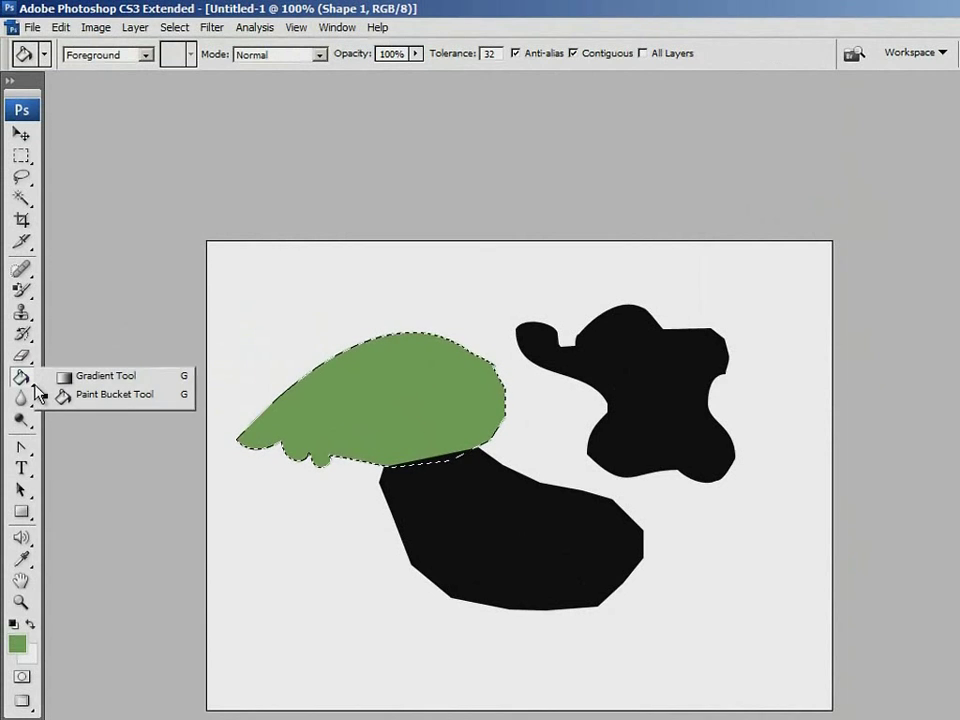
# - Select the Gradient Tool and set the background colour to pale yellow-green
pyautogui.click(121, 384)
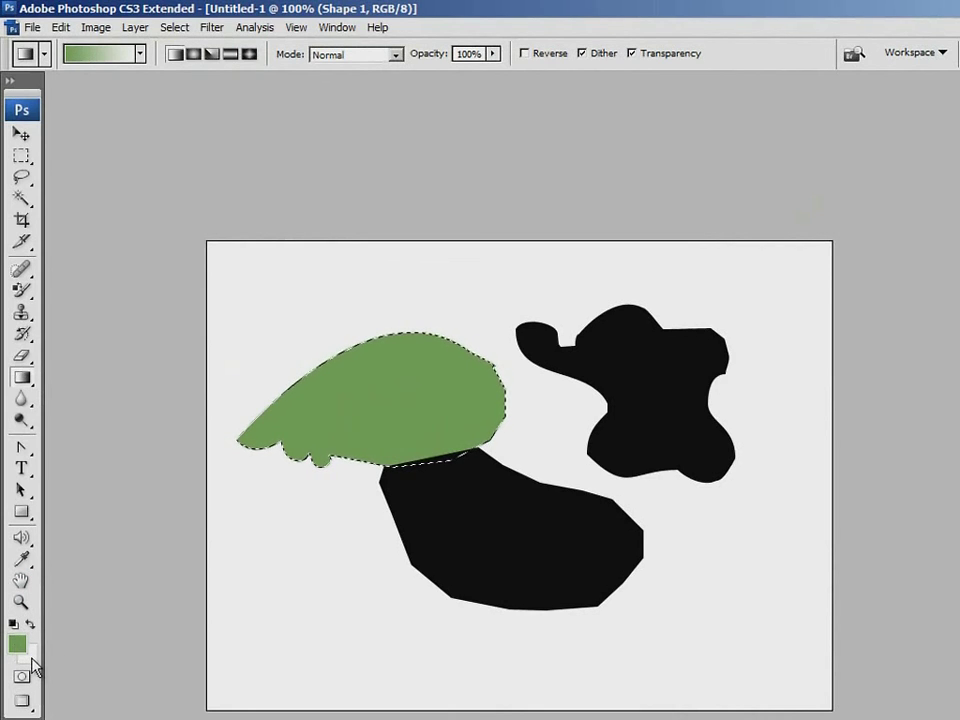
pyautogui.click(30, 658)
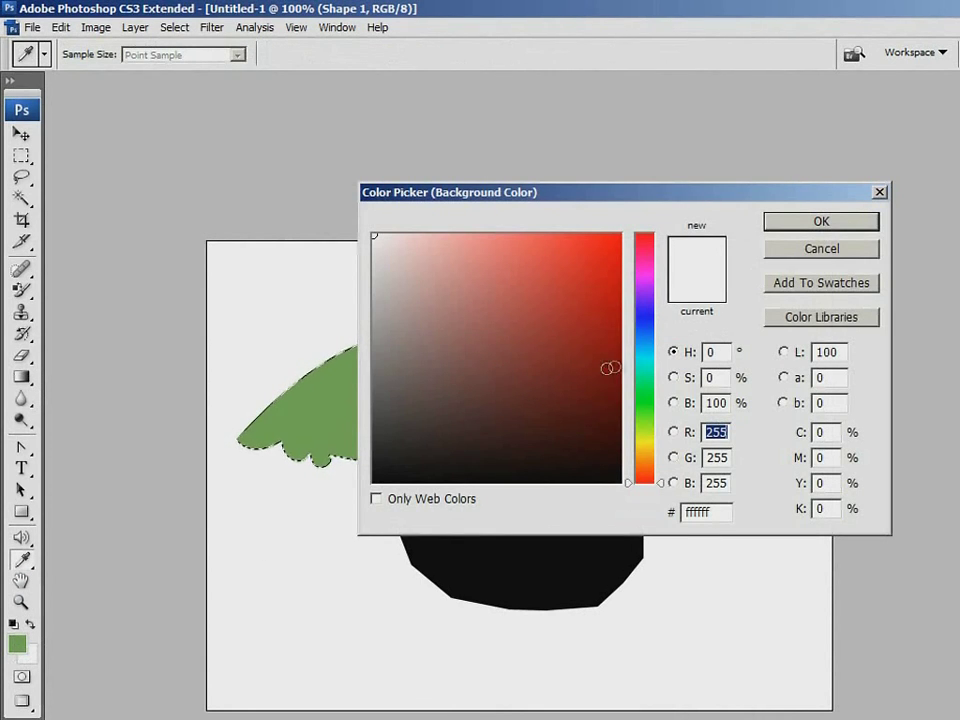
pyautogui.moveTo(645, 325); pyautogui.dragTo(646, 434)
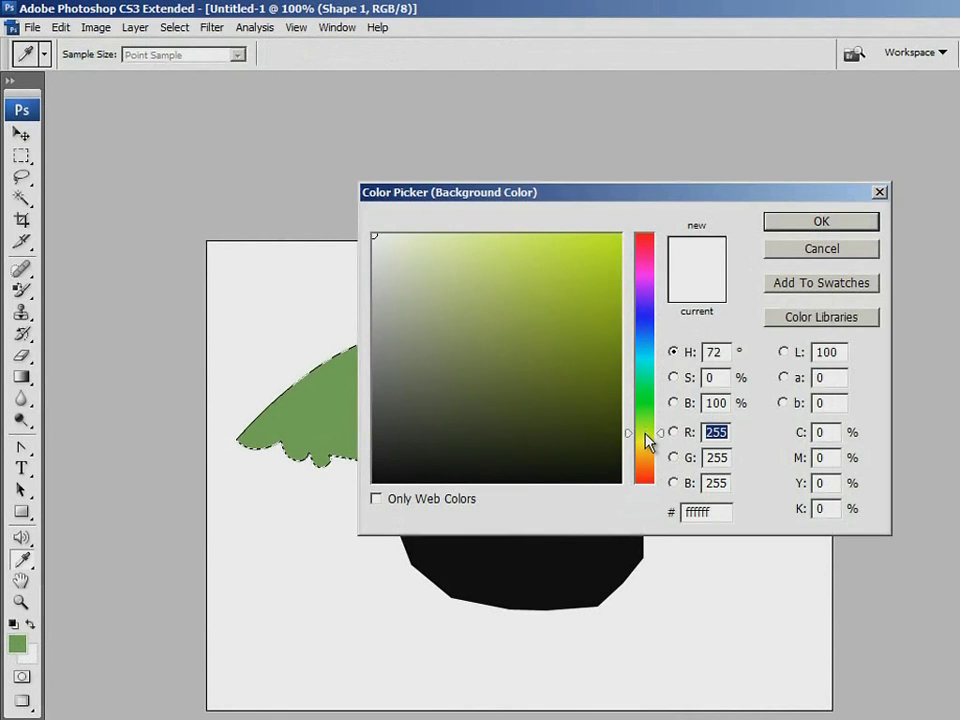
pyautogui.moveTo(437, 306); pyautogui.dragTo(443, 251)
pyautogui.click(789, 223)
pyautogui.press('g')
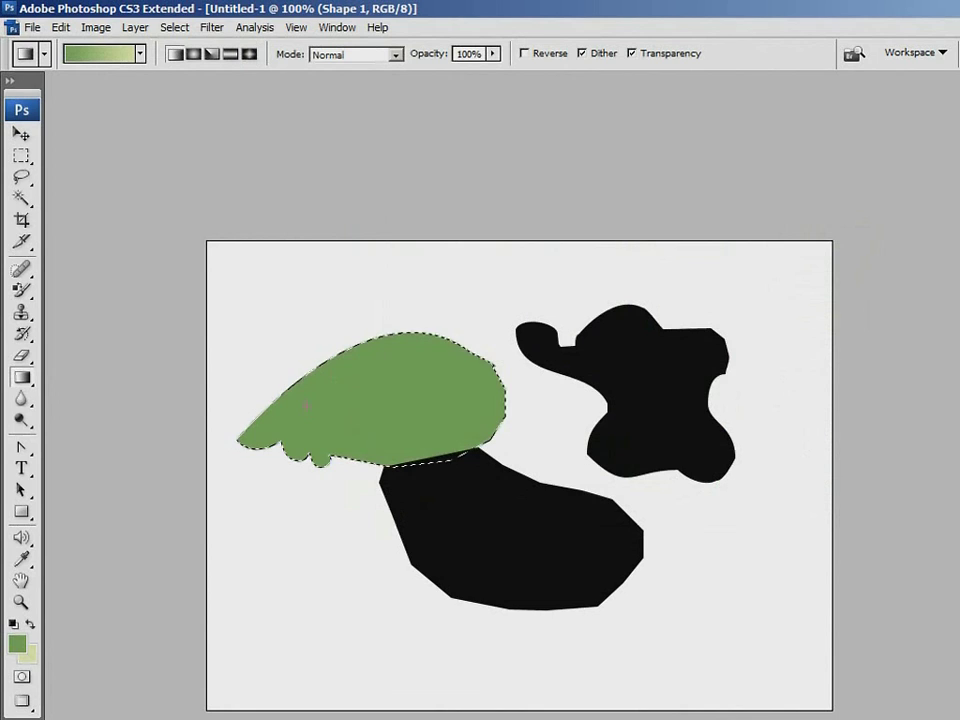